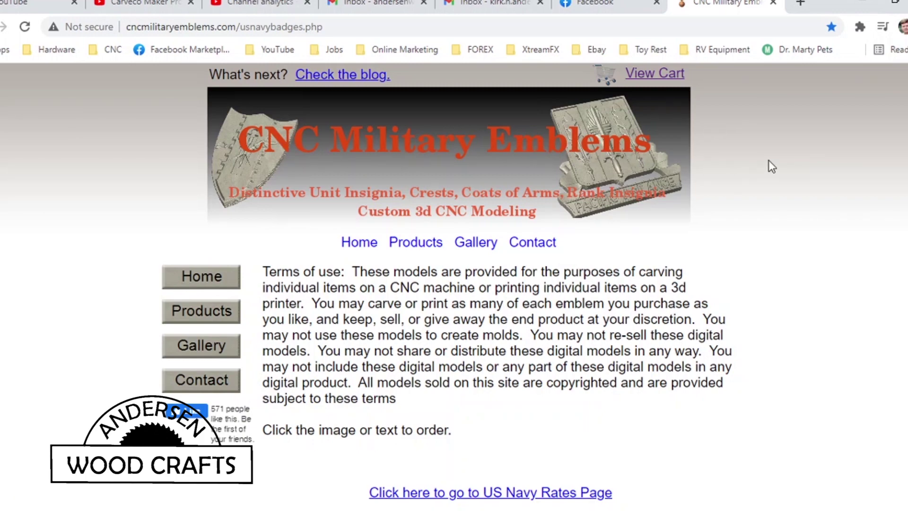
- Scroll the Navy badges page to the Submarine Warfare Pin (Viet Nam Era) Styles A–C at $25.00
scroll(768, 160, "down", 8)
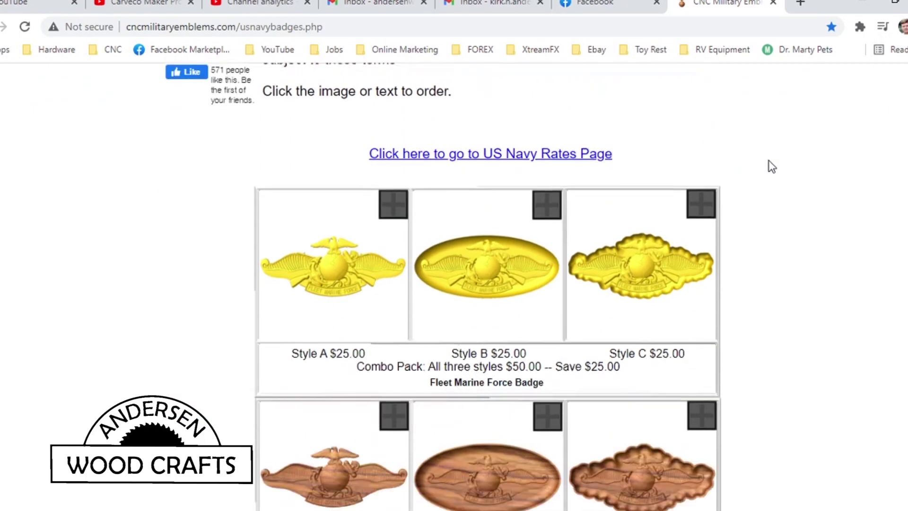
scroll(678, 196, "down", 7)
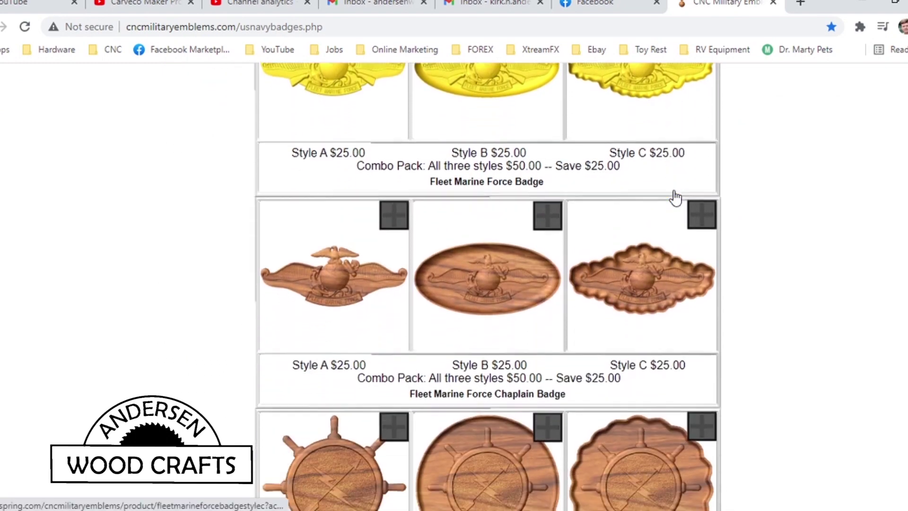
scroll(739, 192, "down", 12)
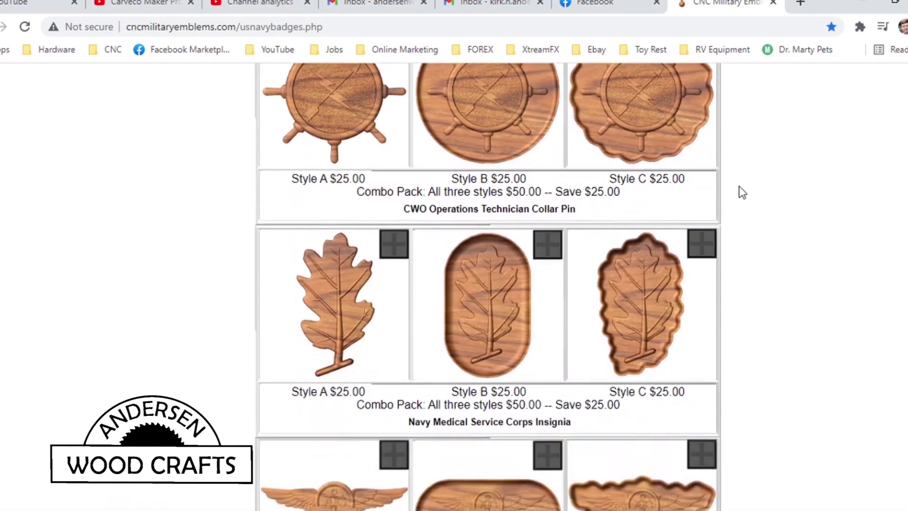
scroll(740, 187, "down", 20)
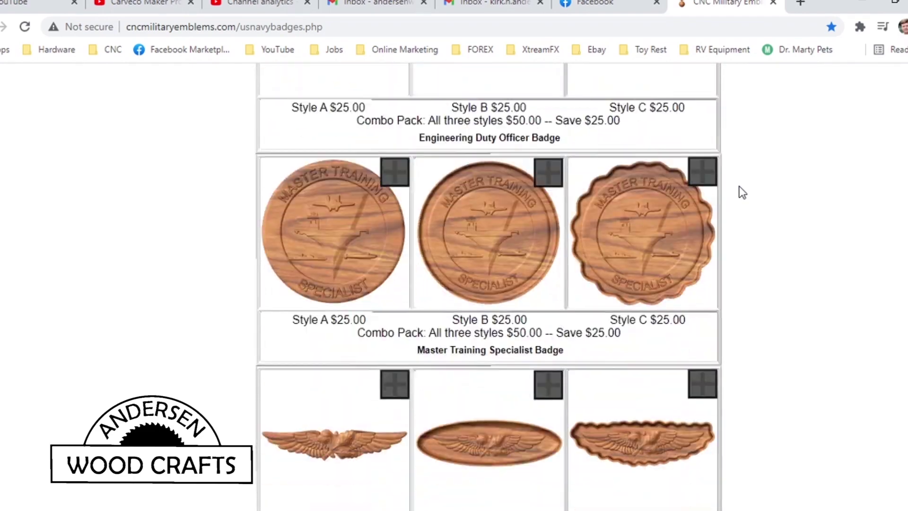
scroll(743, 192, "down", 20)
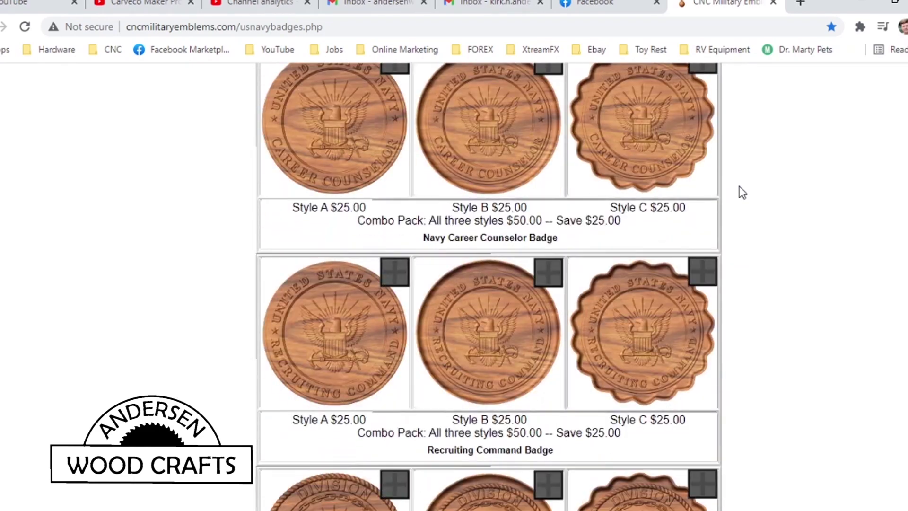
scroll(742, 192, "down", 20)
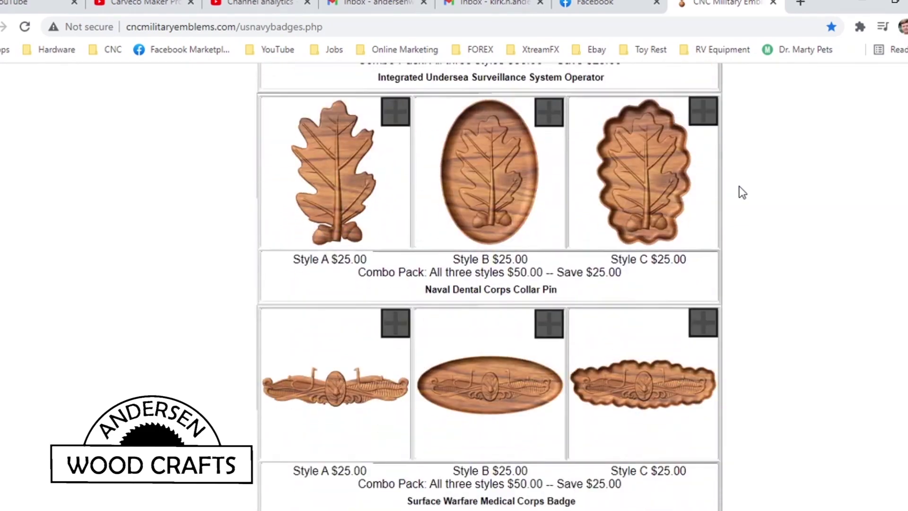
scroll(742, 193, "down", 20)
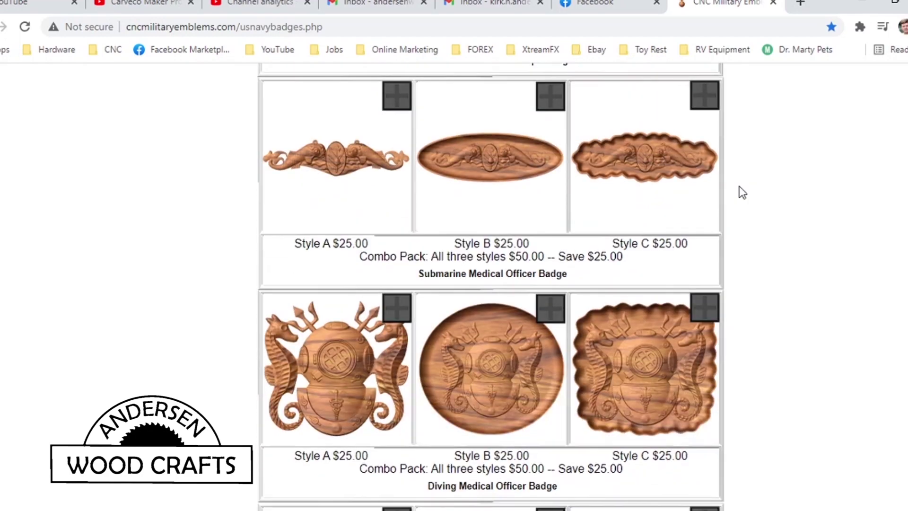
scroll(743, 193, "down", 14)
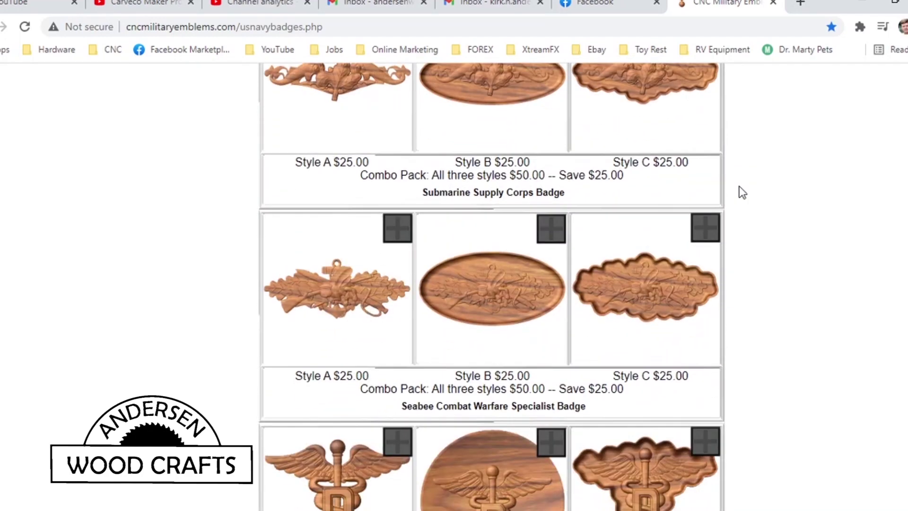
scroll(742, 193, "down", 18)
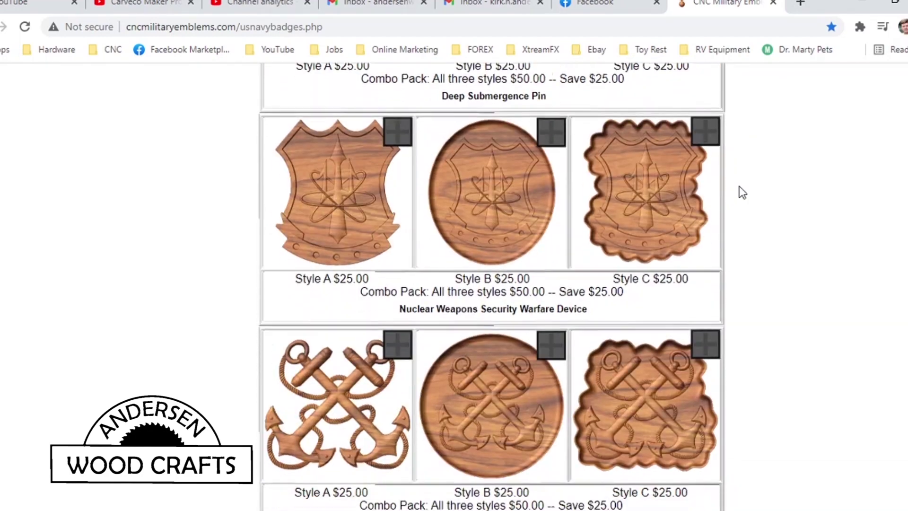
scroll(742, 192, "down", 20)
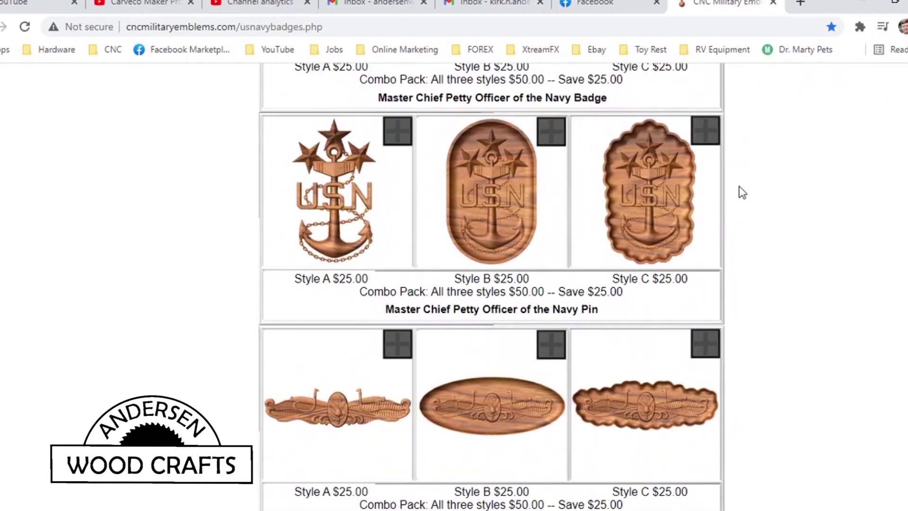
scroll(741, 188, "down", 15)
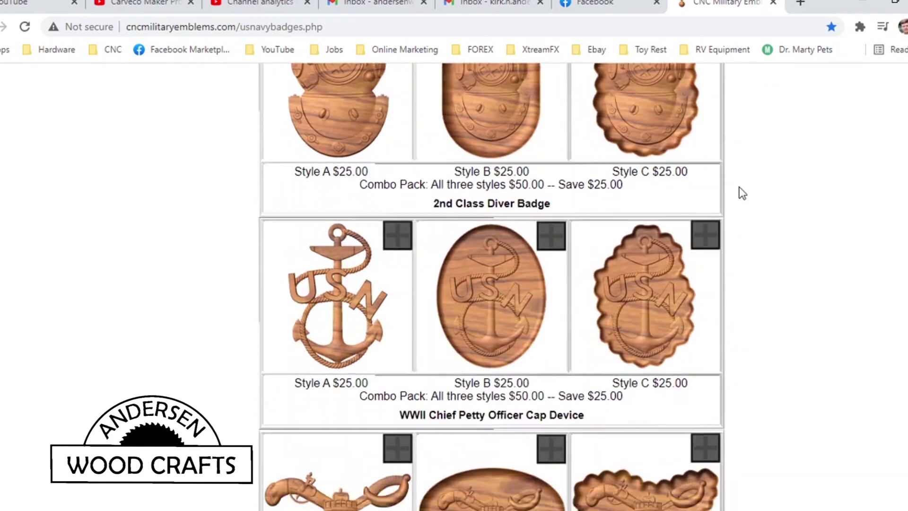
scroll(741, 190, "down", 20)
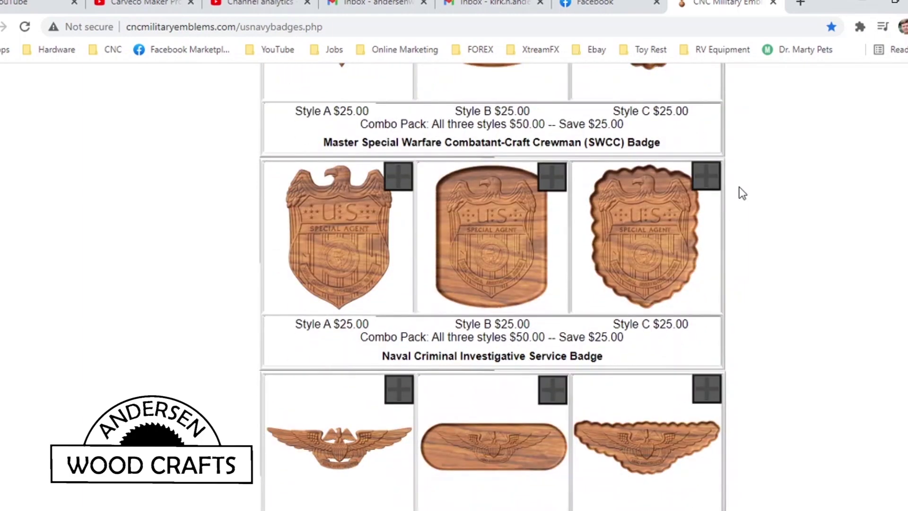
scroll(743, 193, "down", 20)
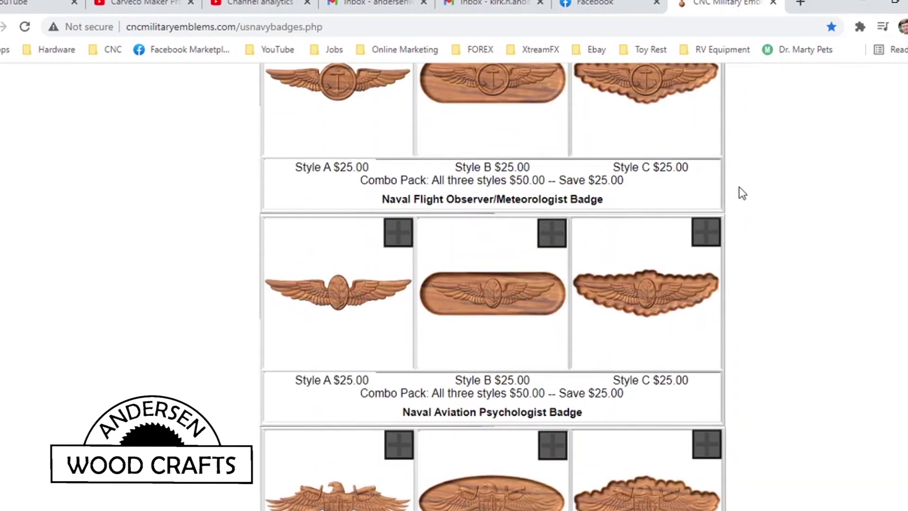
scroll(740, 188, "down", 18)
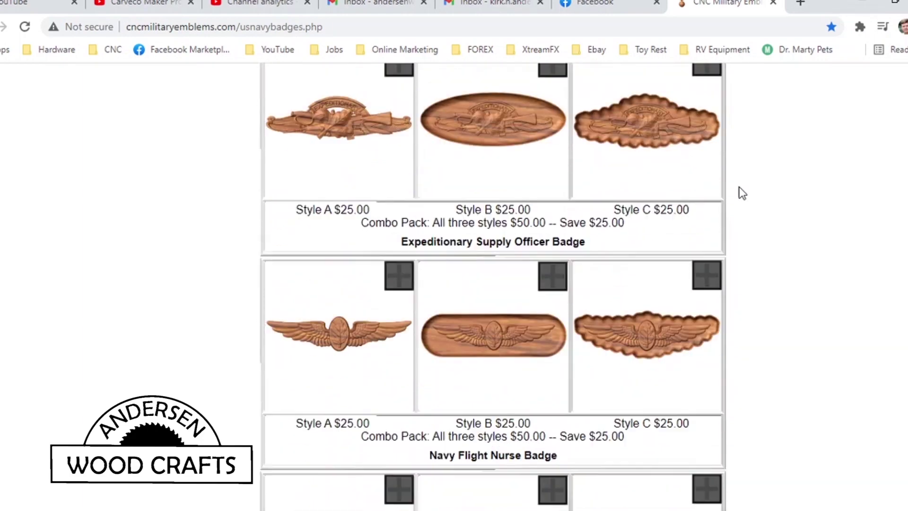
scroll(740, 187, "down", 20)
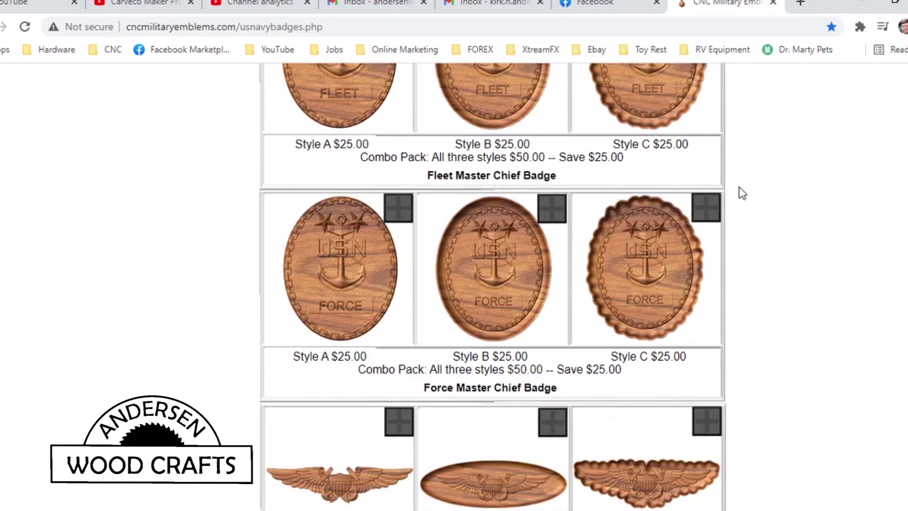
scroll(739, 186, "down", 12)
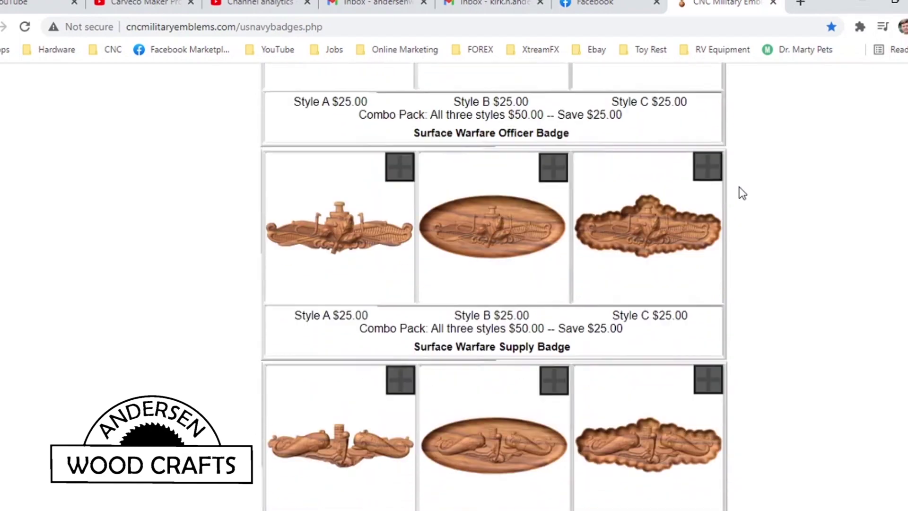
scroll(739, 186, "up", 1)
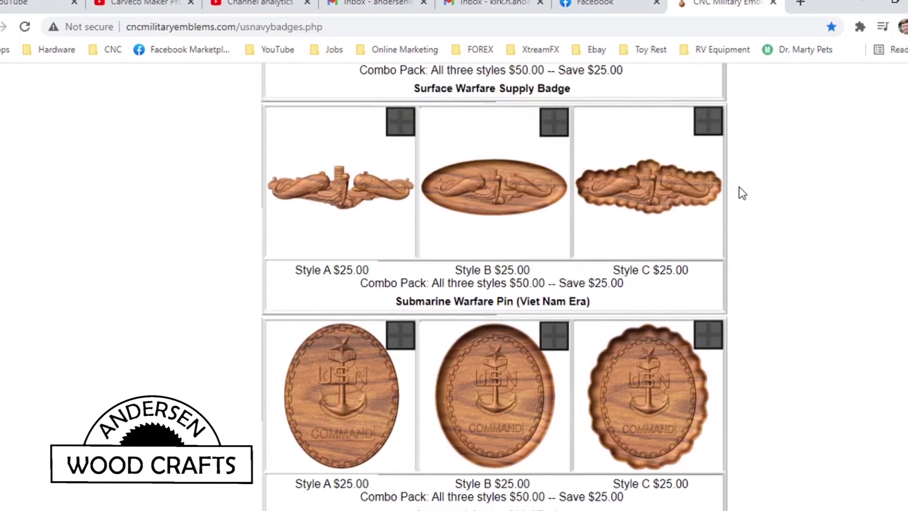
scroll(739, 186, "up", 2)
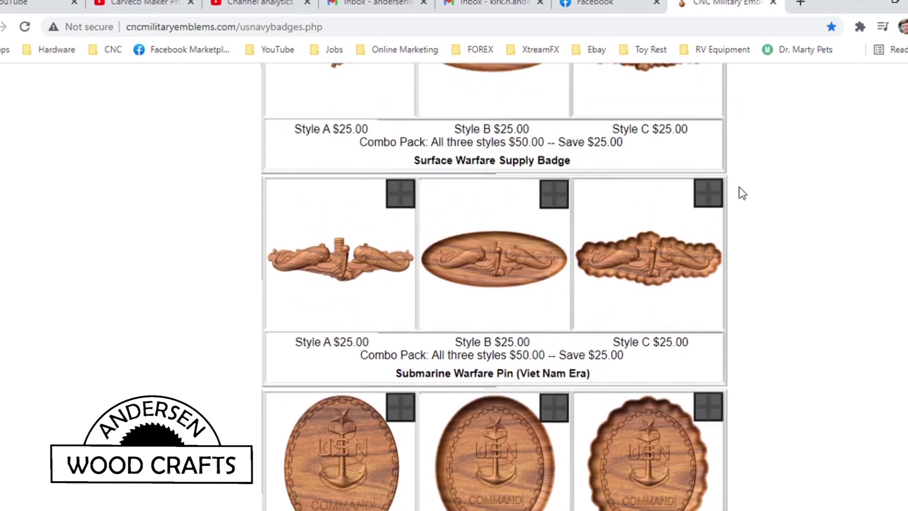
left_click(353, 263)
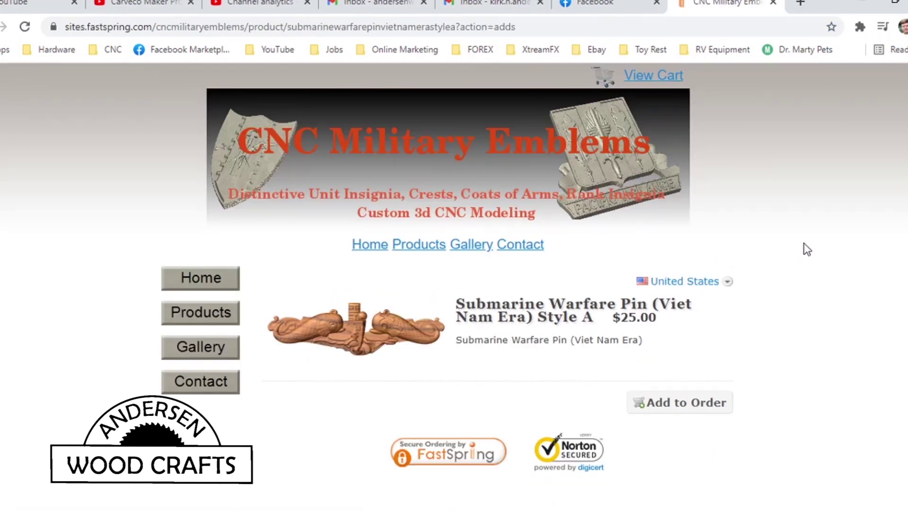
scroll(809, 246, "down", 2)
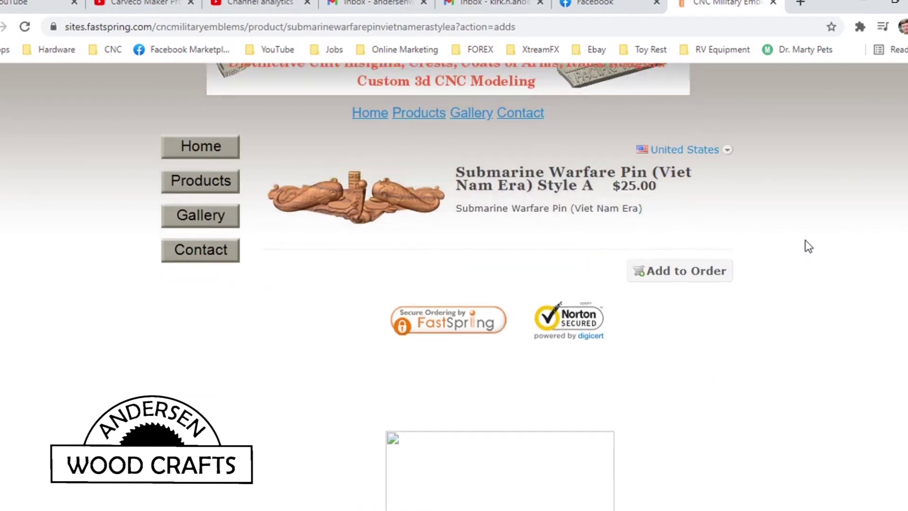
scroll(809, 246, "up", 3)
scroll(808, 246, "down", 1)
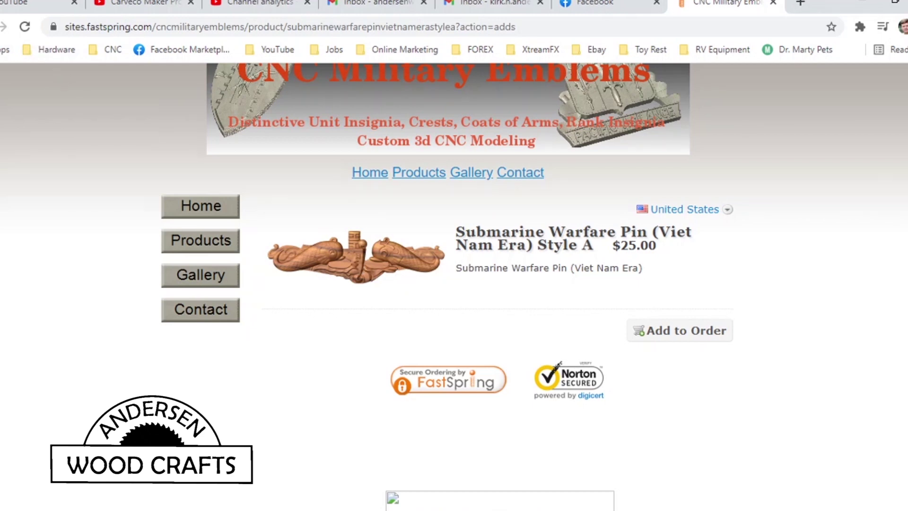
left_click(3, 27)
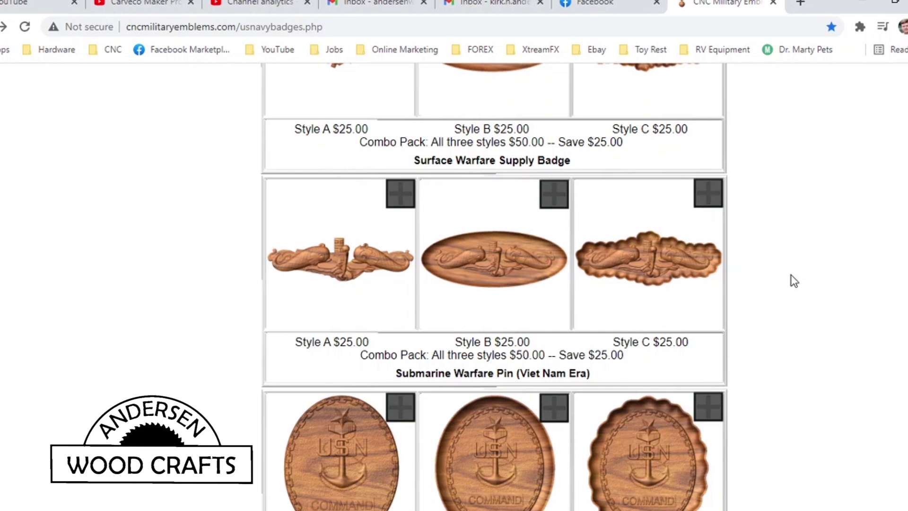
scroll(789, 282, "down", 1)
scroll(789, 283, "up", 1)
scroll(785, 278, "up", 2)
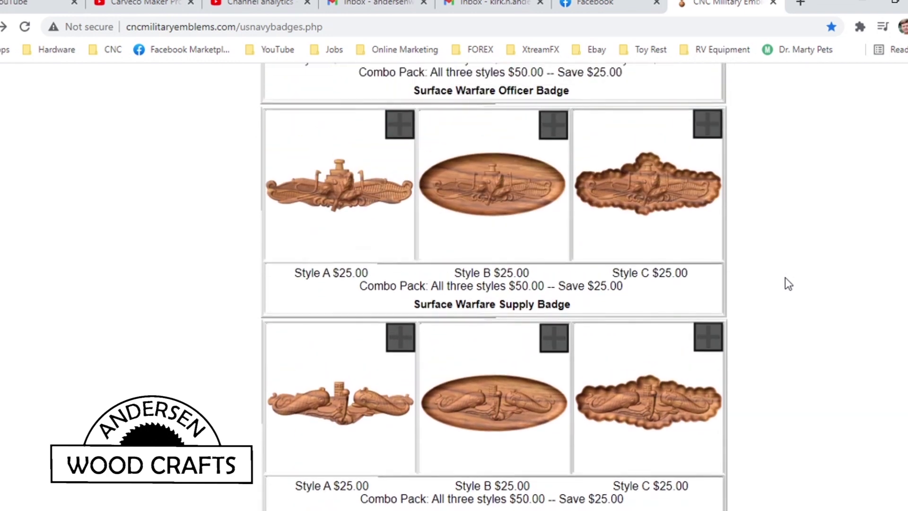
scroll(784, 279, "down", 1)
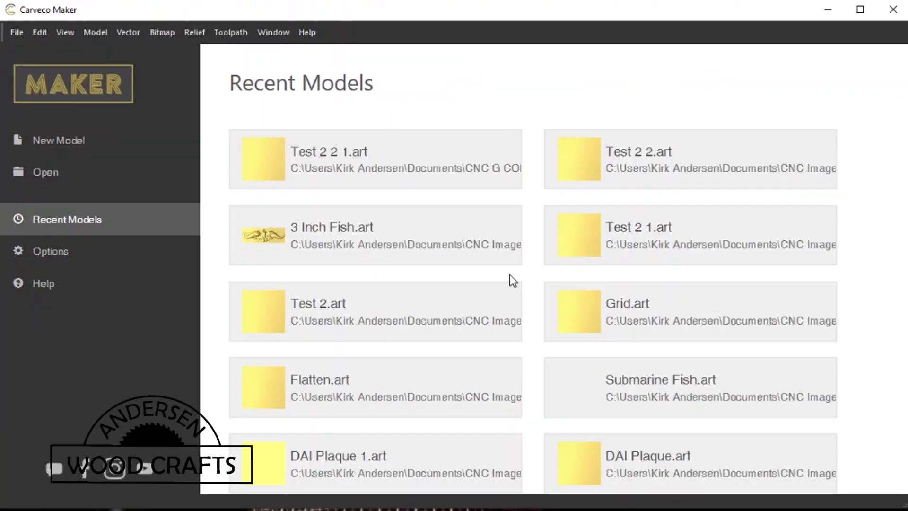
- Create a new model 12.5 inches wide by 3.5 inches high (3780 × 1058 points)
left_click(74, 142)
left_click(342, 187)
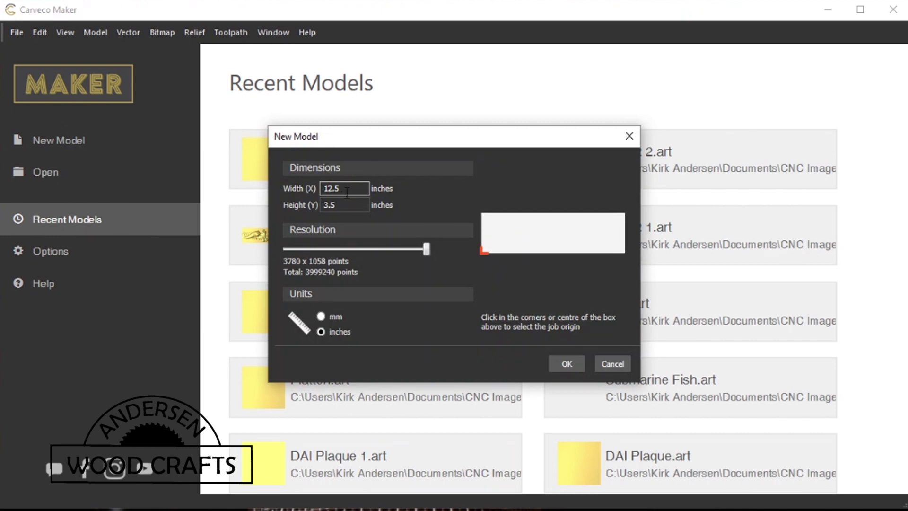
left_click(342, 206)
left_click(564, 363)
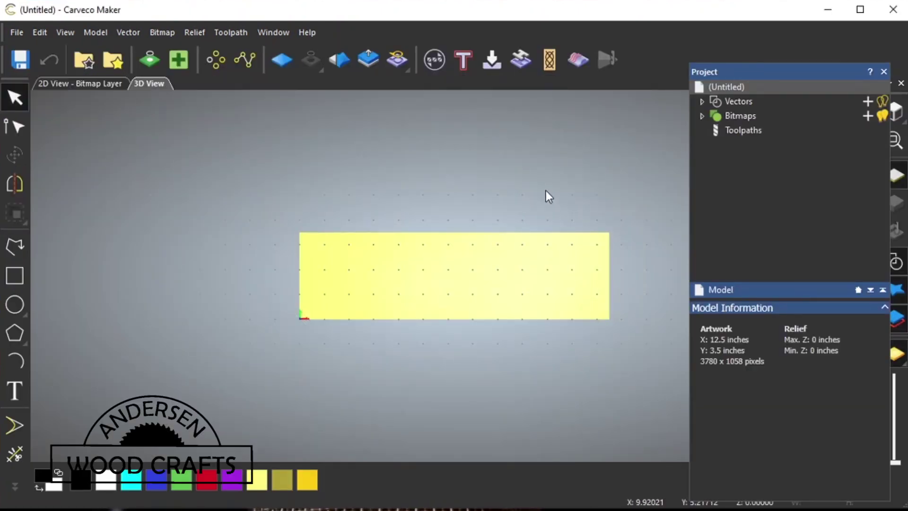
- Import the 3D model Sub Warfare Pin (VN) A from the Style 1 folder
left_click(194, 33)
mouse_move(285, 50)
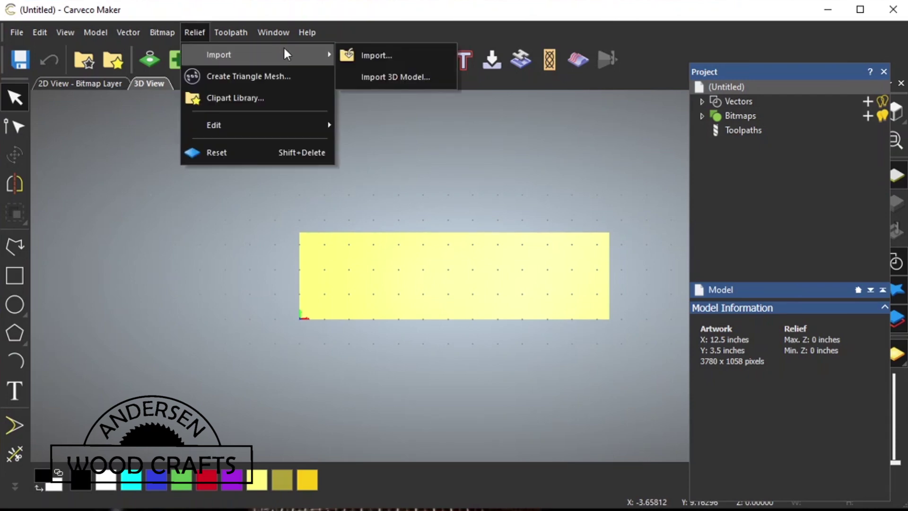
left_click(387, 76)
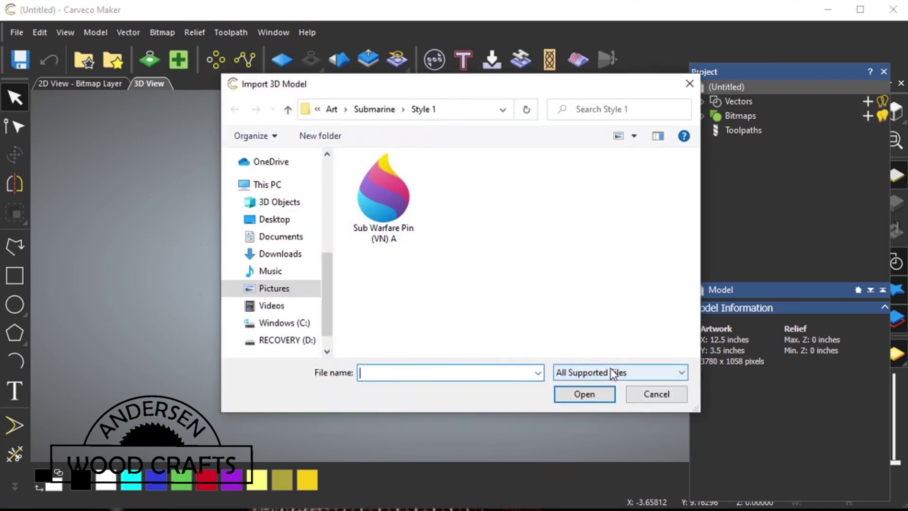
left_click(682, 374)
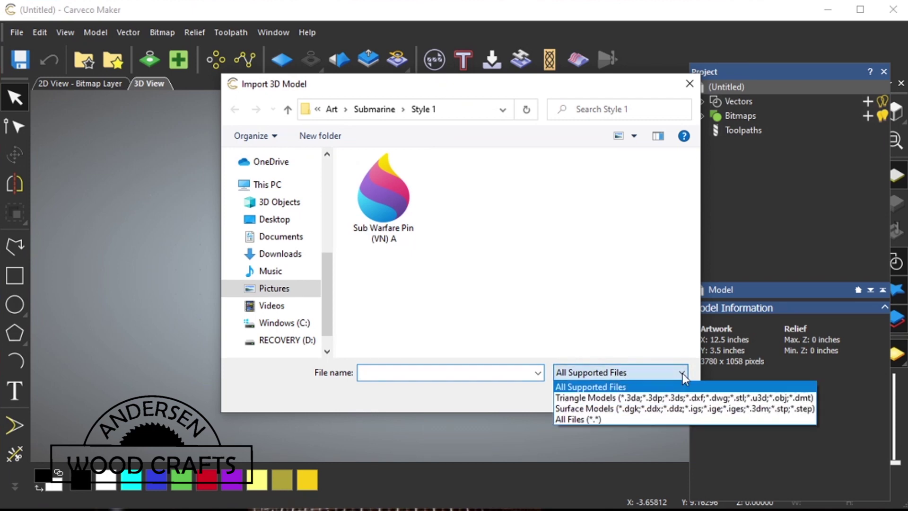
left_click(651, 385)
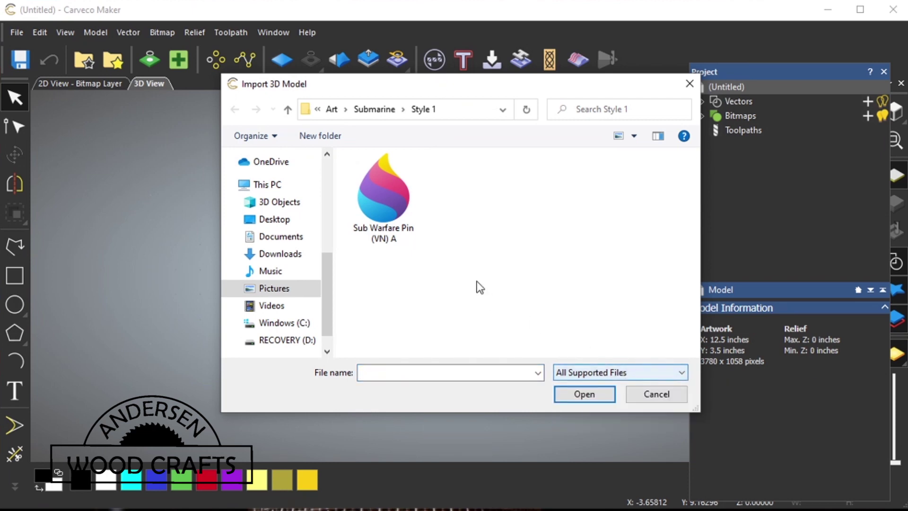
left_click(387, 203)
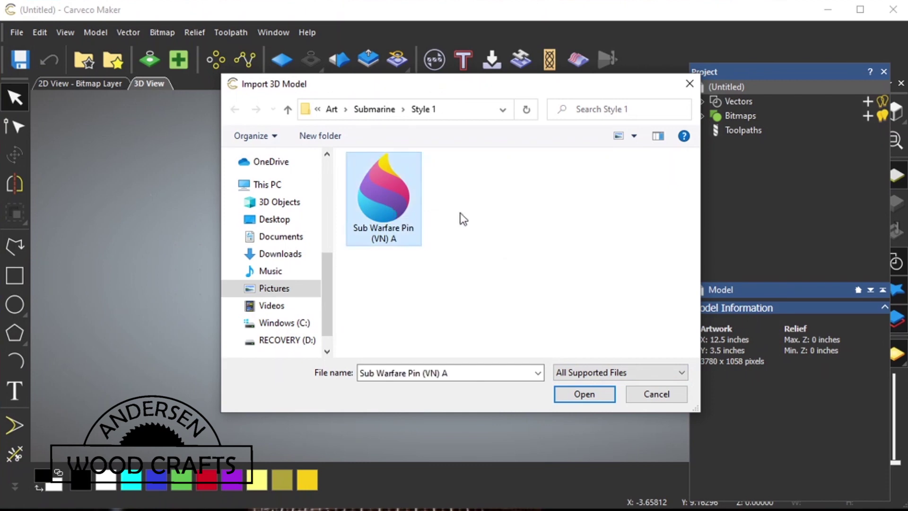
left_click(584, 394)
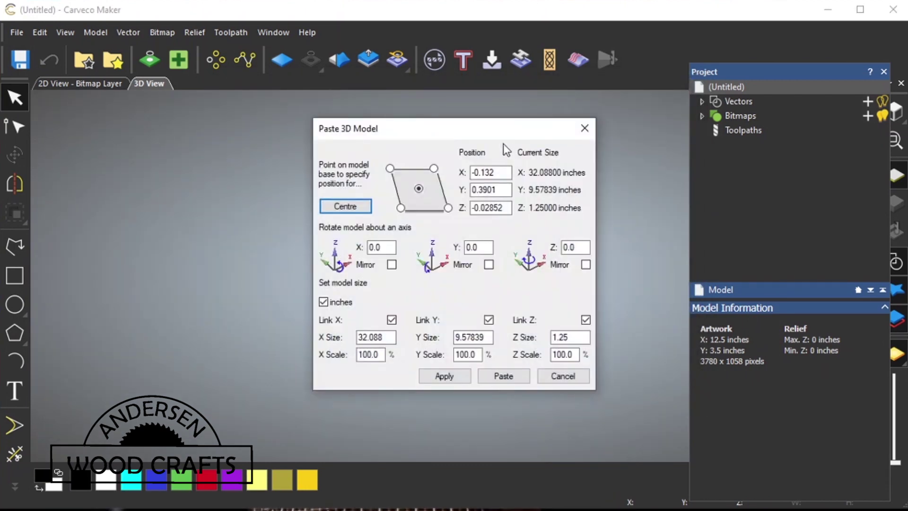
- Rescale the submarine pin model to a Y size of 3 inches
left_click_drag(504, 129, 227, 124)
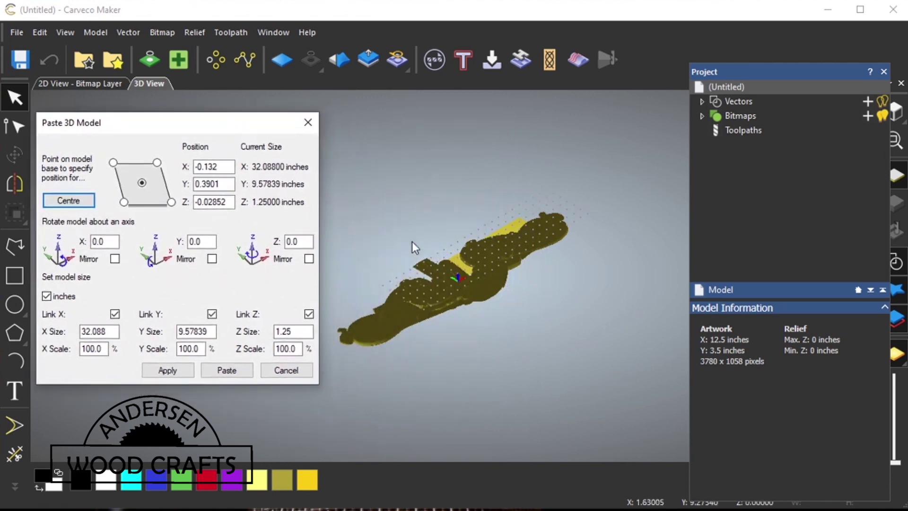
scroll(440, 285, "up", 5)
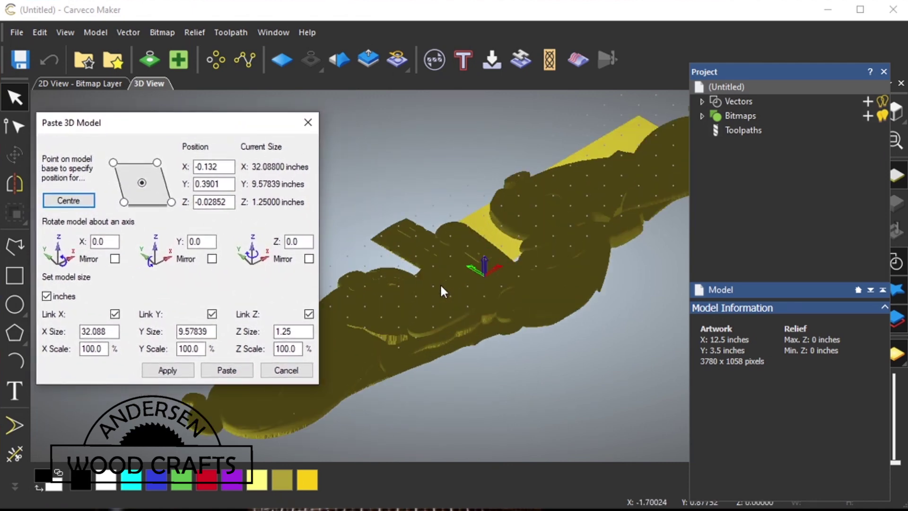
scroll(440, 285, "down", 1)
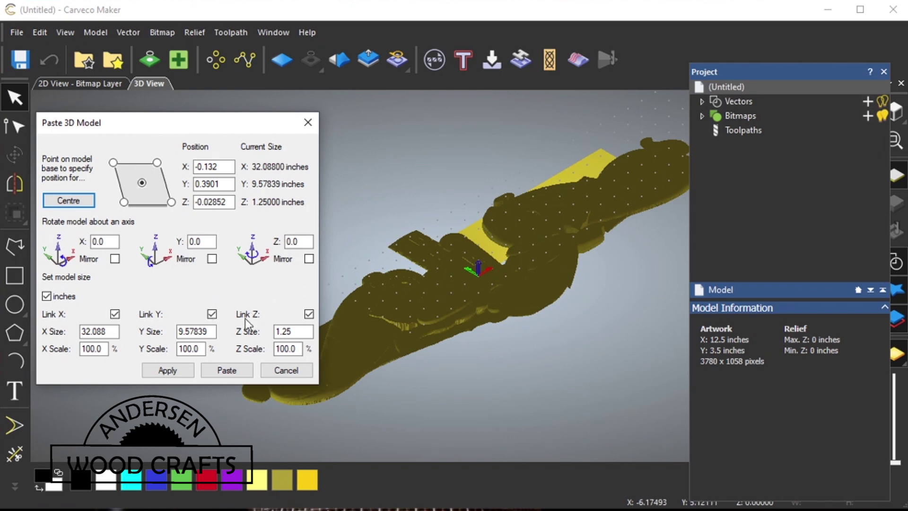
left_click_drag(212, 331, 176, 332)
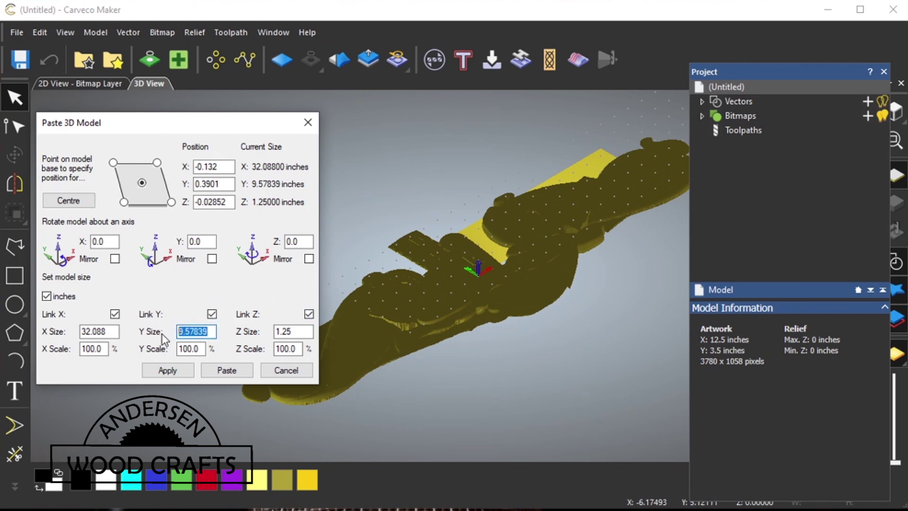
type("3")
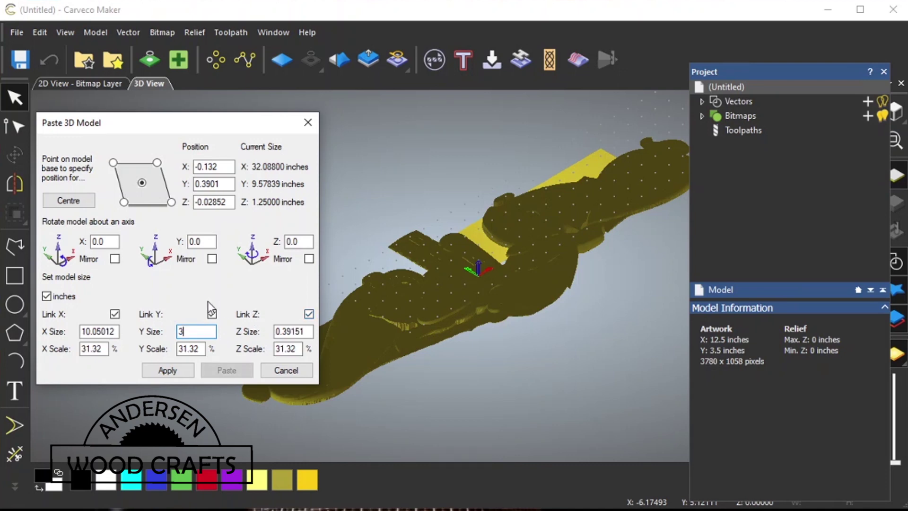
left_click(175, 371)
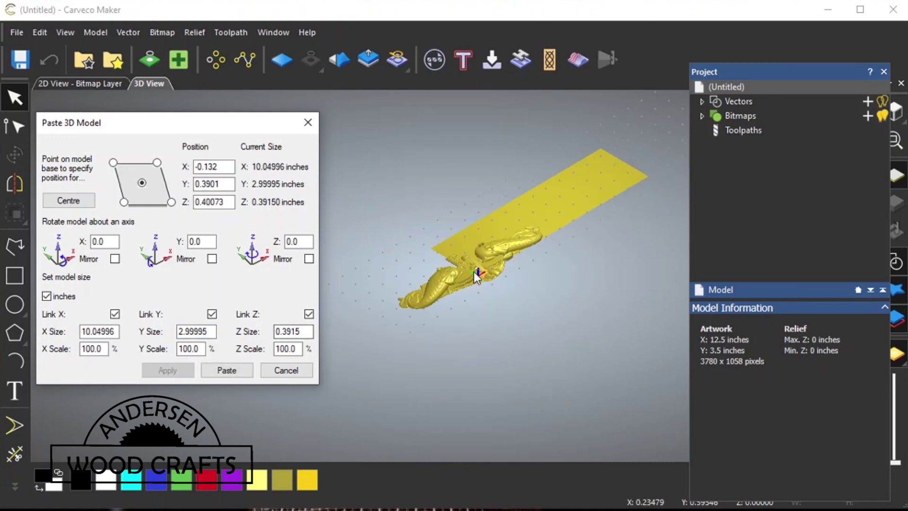
- Centre the resized model on the material and paste it into the relief
scroll(469, 276, "up", 3)
scroll(470, 276, "down", 3)
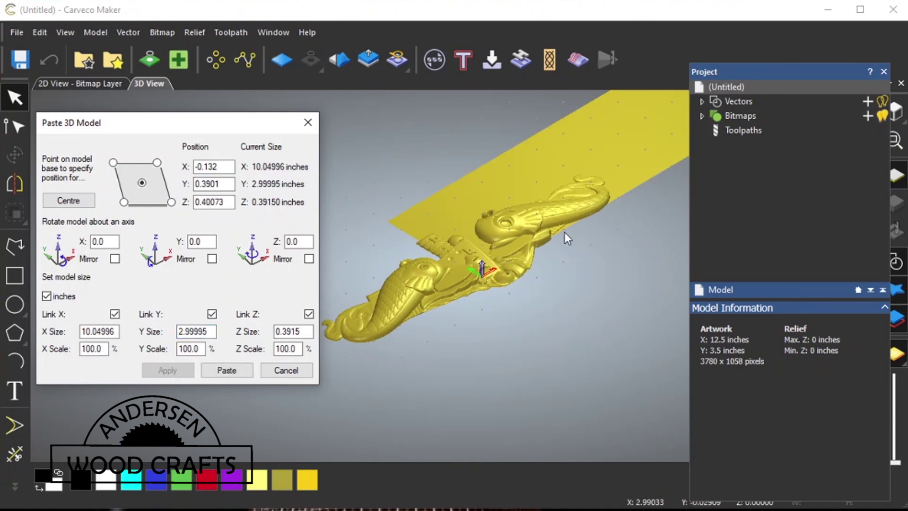
scroll(563, 235, "down", 1)
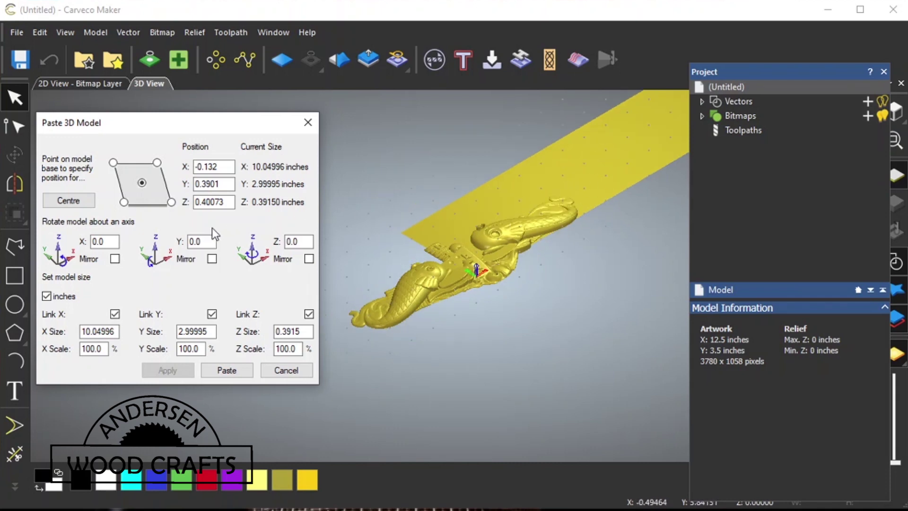
left_click(67, 201)
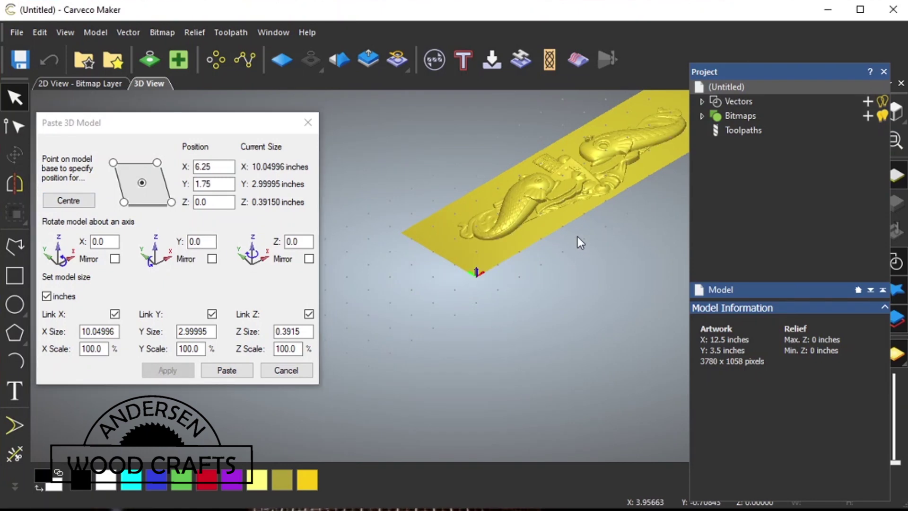
left_click_drag(577, 237, 504, 320)
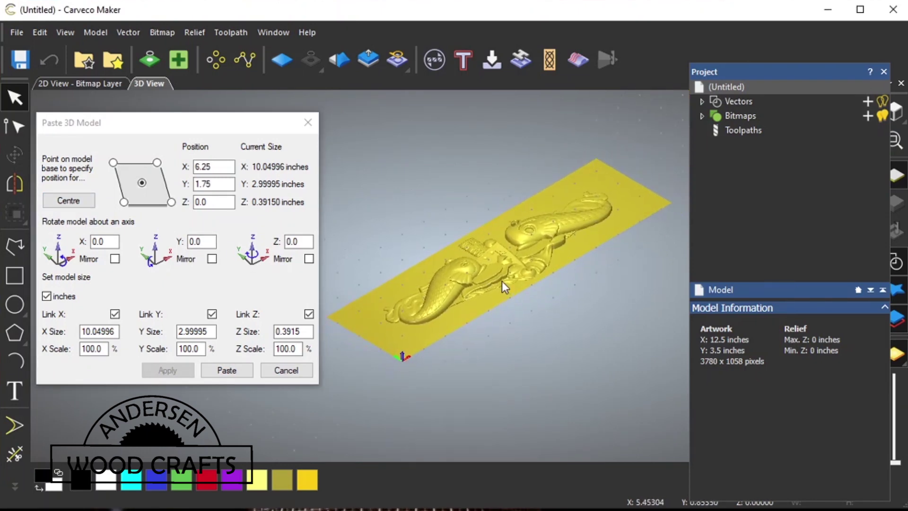
scroll(501, 281, "up", 3)
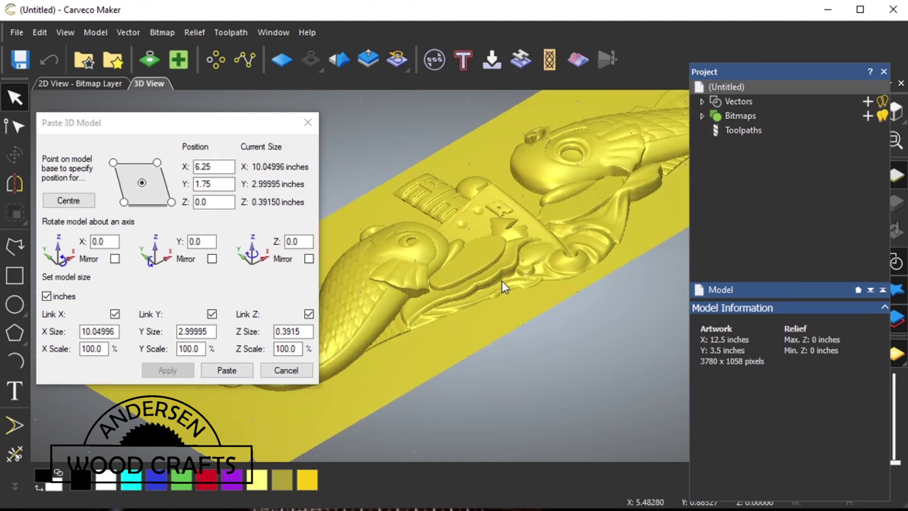
scroll(502, 281, "down", 3)
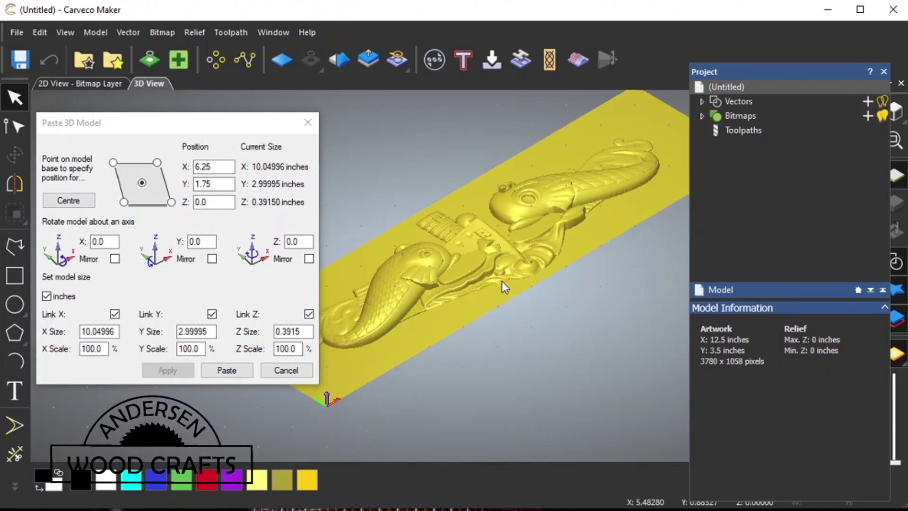
left_click(227, 371)
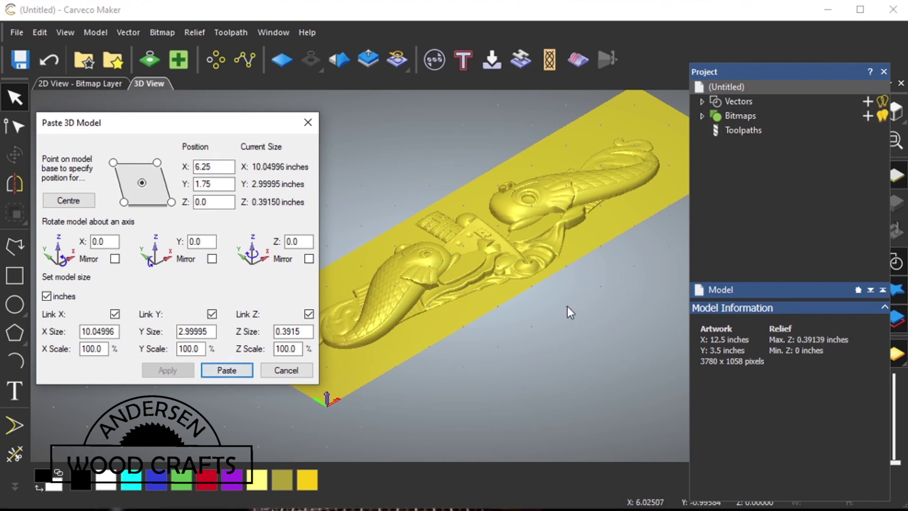
left_click(524, 297)
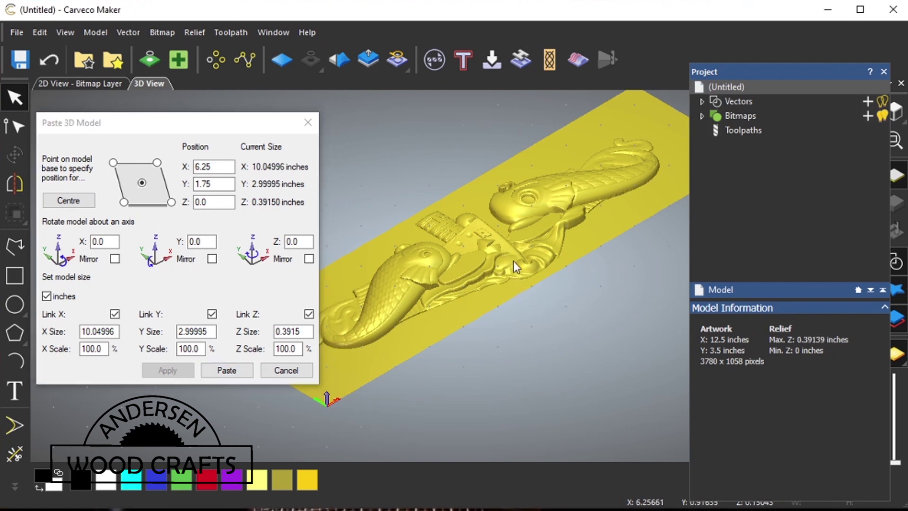
left_click(308, 124)
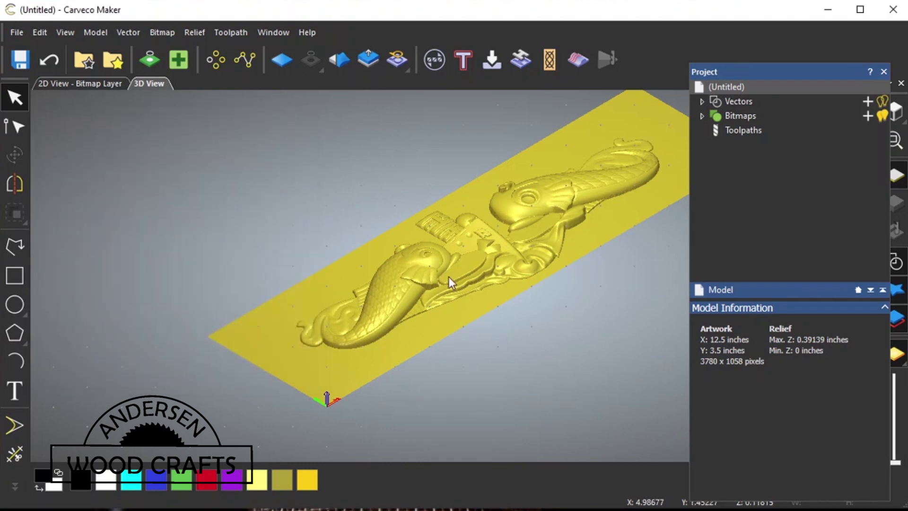
left_click_drag(554, 255, 501, 237)
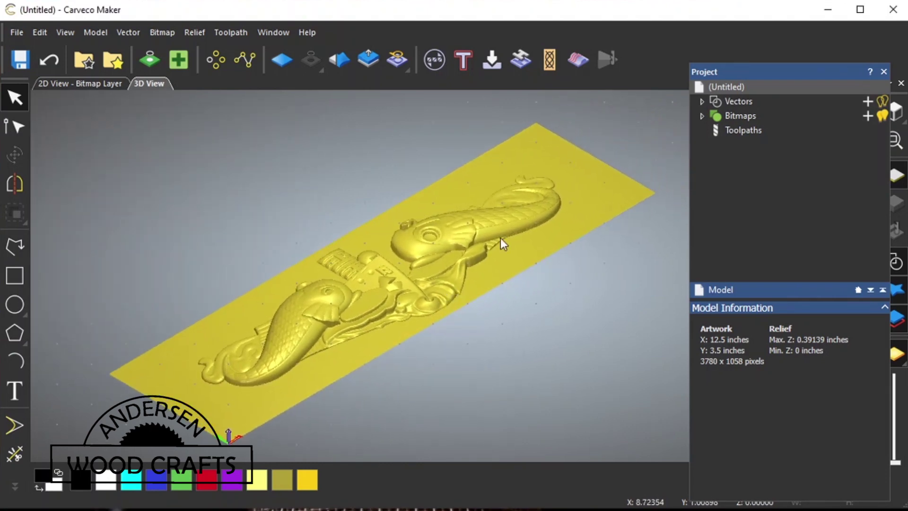
left_click_drag(550, 195, 589, 271)
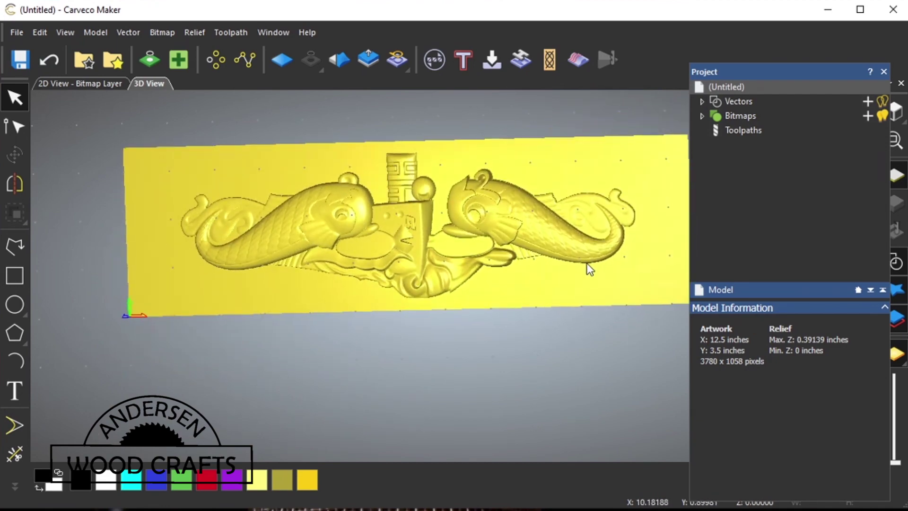
scroll(523, 236, "up", 3)
left_click_drag(481, 274, 482, 176)
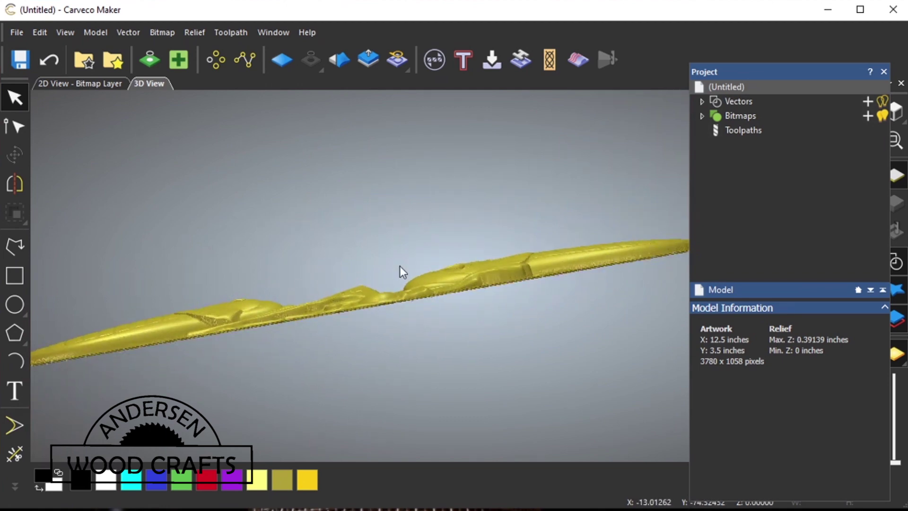
left_click_drag(399, 269, 531, 340)
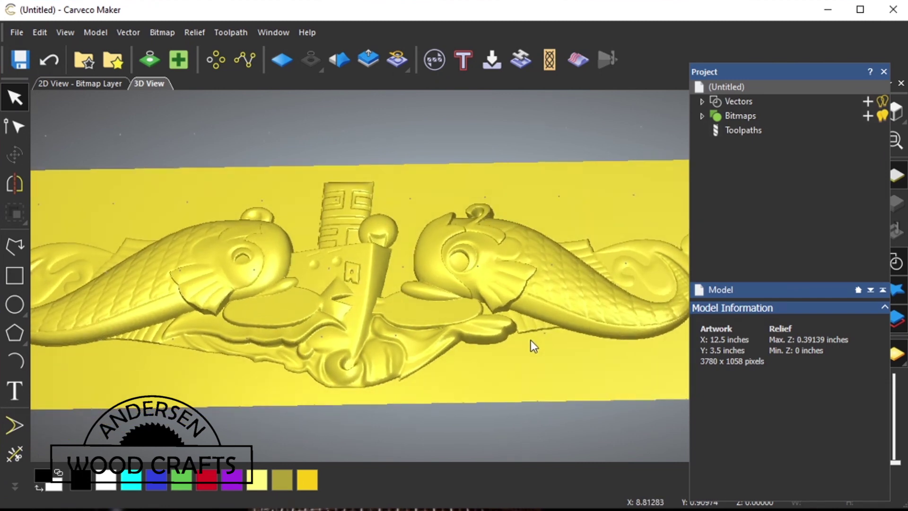
left_click(371, 60)
- Scale the relief height to 0.63875 inches and inspect it edge-on
left_click(785, 160)
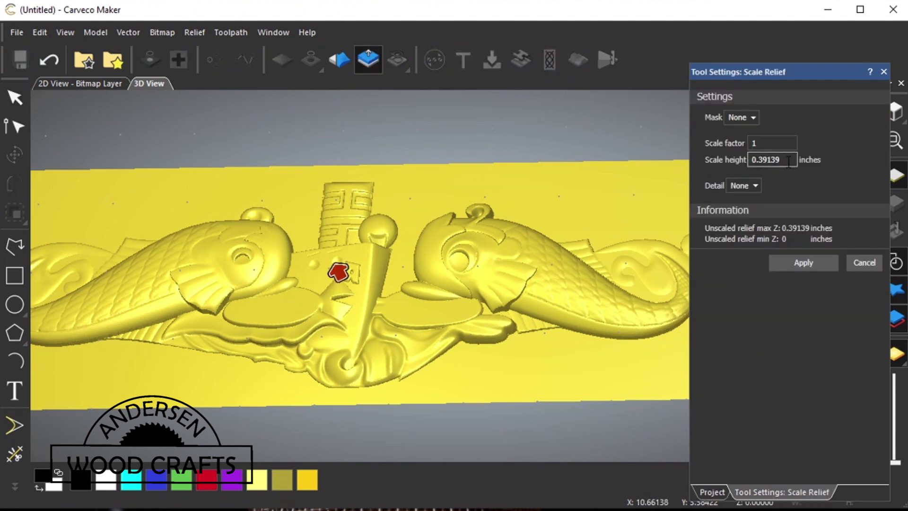
left_click_drag(788, 162, 761, 160)
type("5")
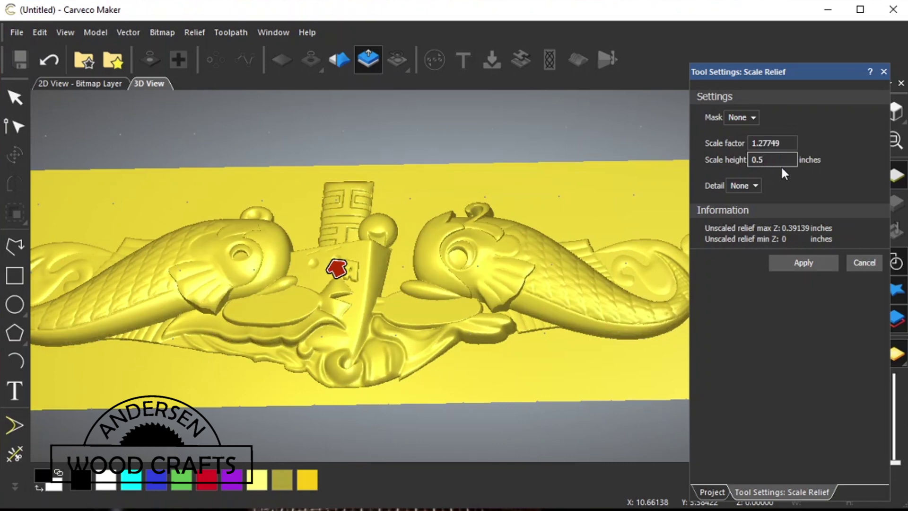
left_click(802, 263)
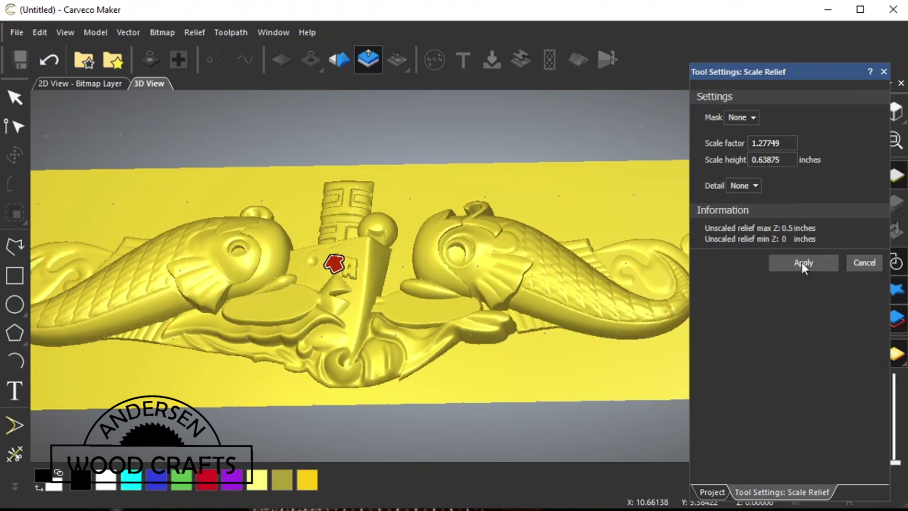
left_click(884, 72)
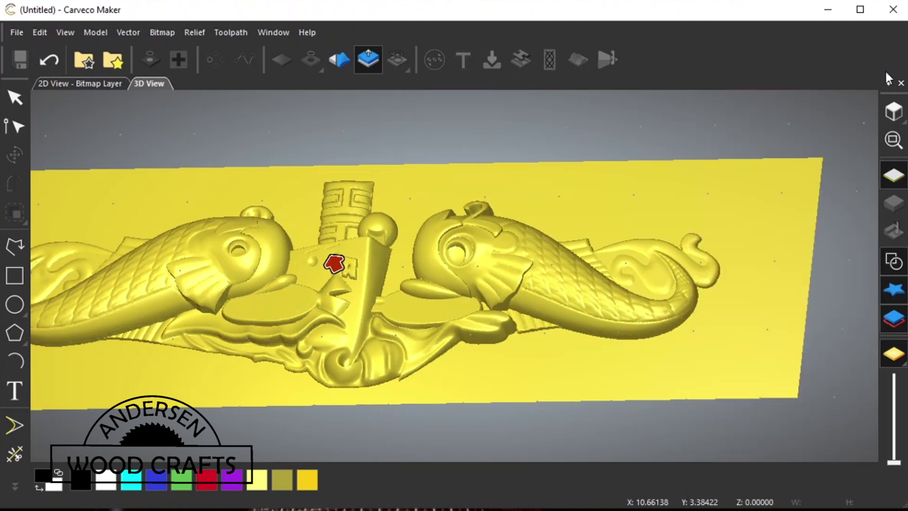
left_click_drag(444, 320, 526, 305)
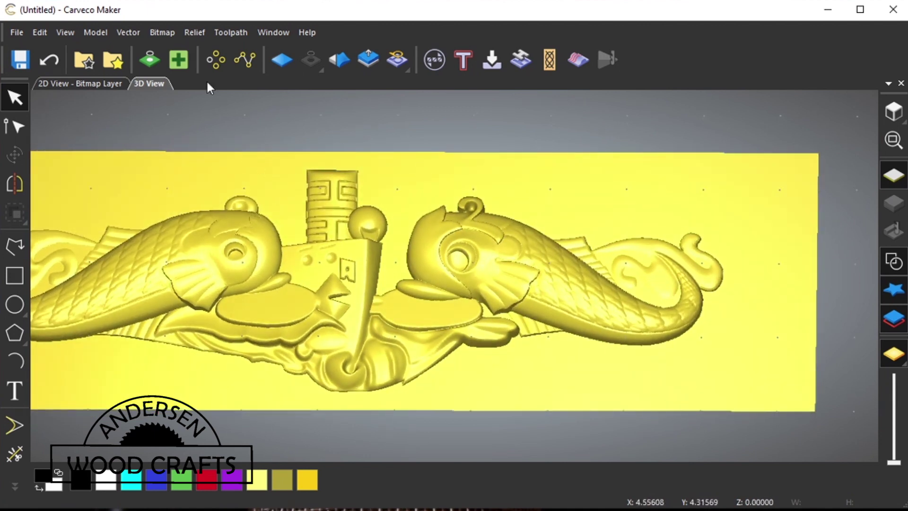
left_click(232, 34)
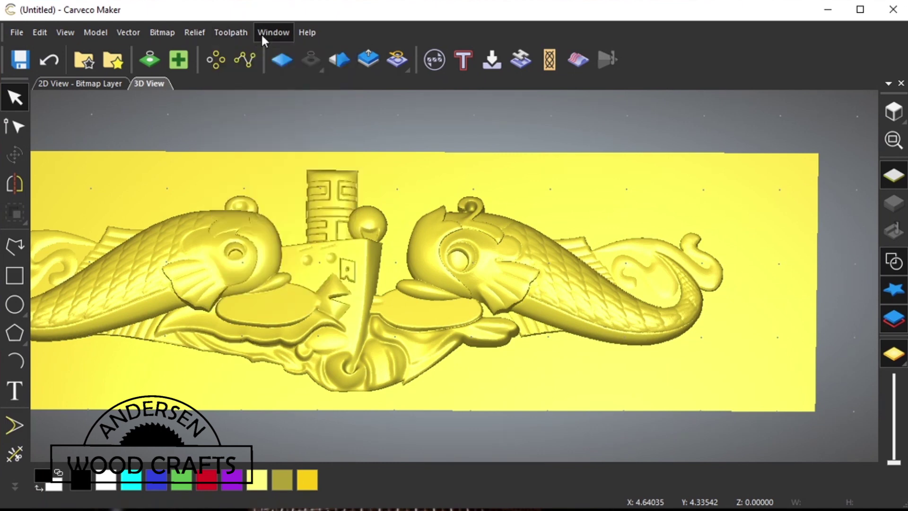
- Show the Project panel's Toolpaths section, scrolled down to the 3D Toolpaths
left_click(268, 32)
mouse_move(320, 149)
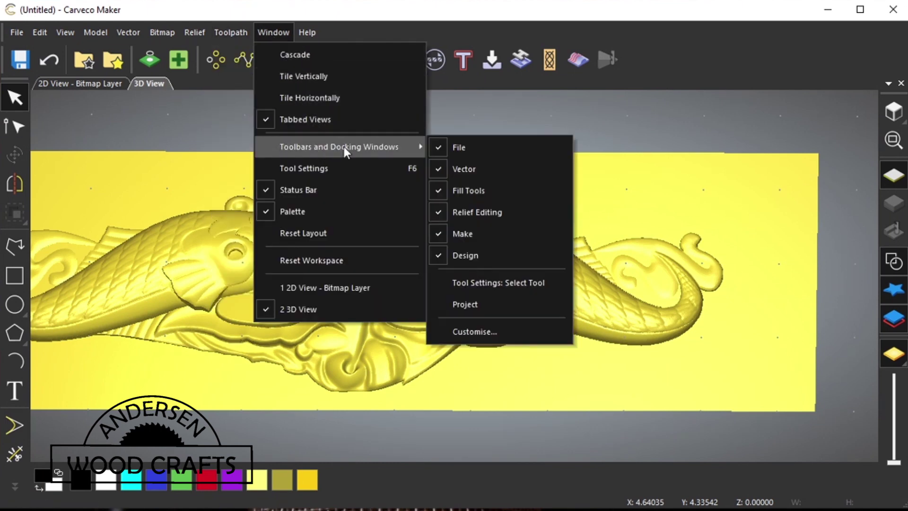
left_click(502, 306)
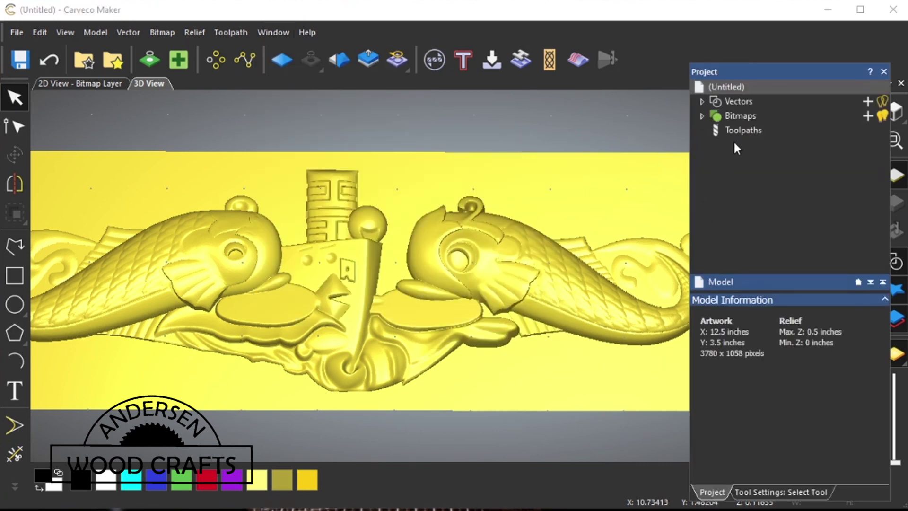
left_click(739, 129)
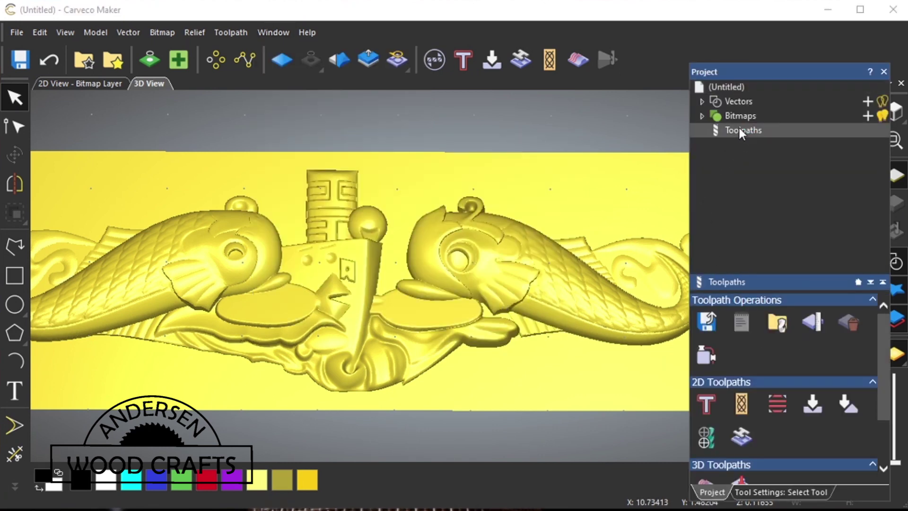
scroll(884, 349, "down", 3)
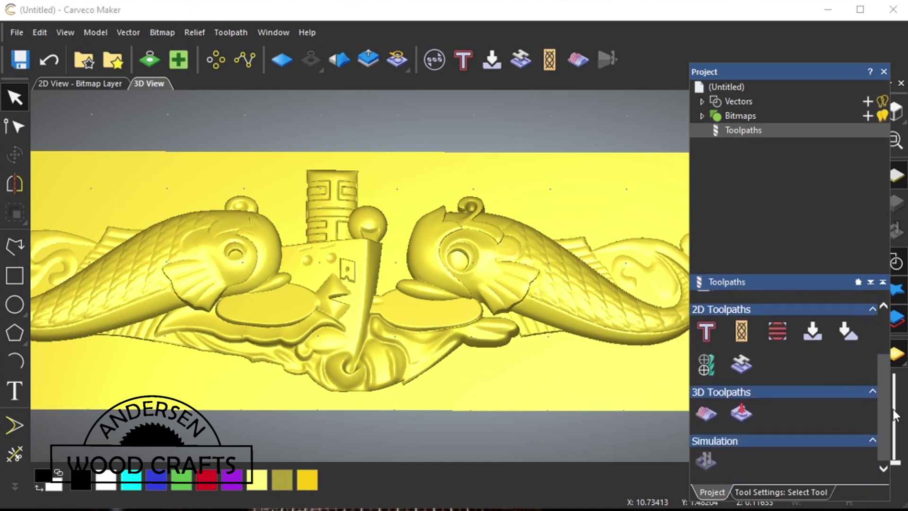
- Start a Machine Relief toolpath with Ball Nose 1/8 Inch from 3D Finishing as the finishing tool
left_click(705, 412)
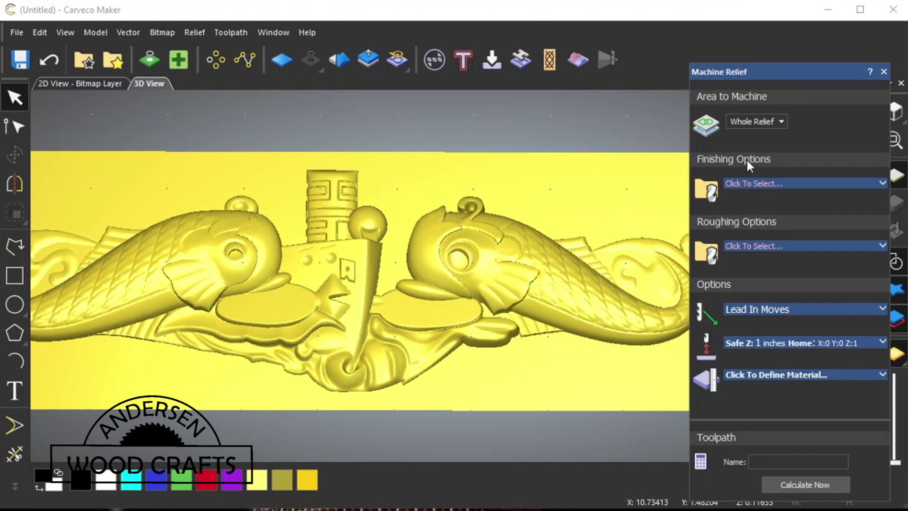
left_click(795, 184)
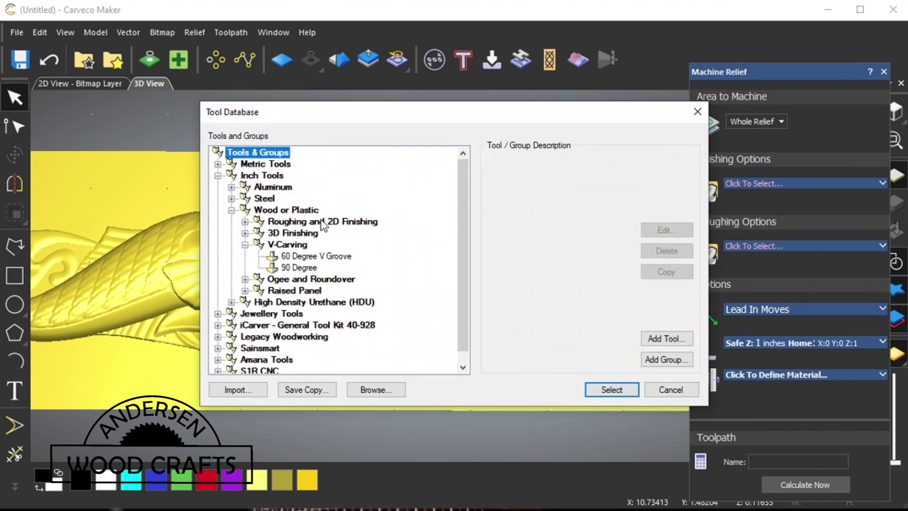
left_click(245, 244)
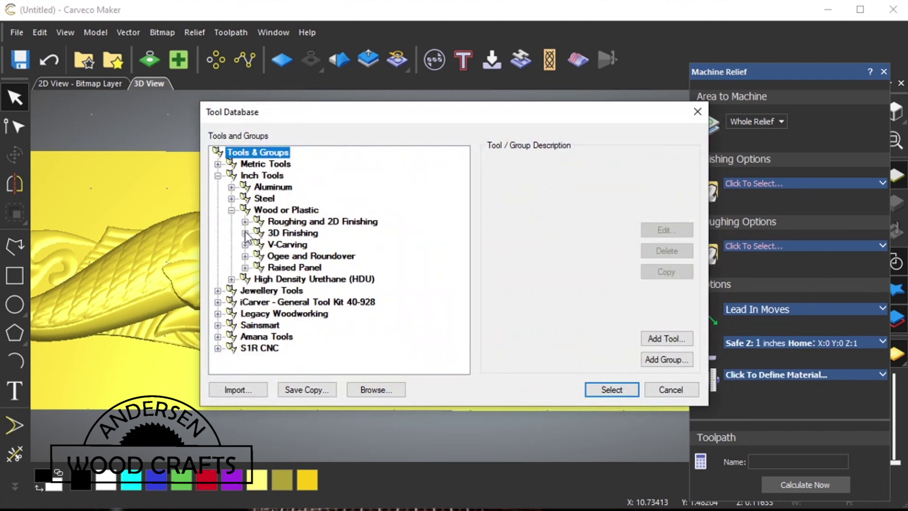
left_click(246, 234)
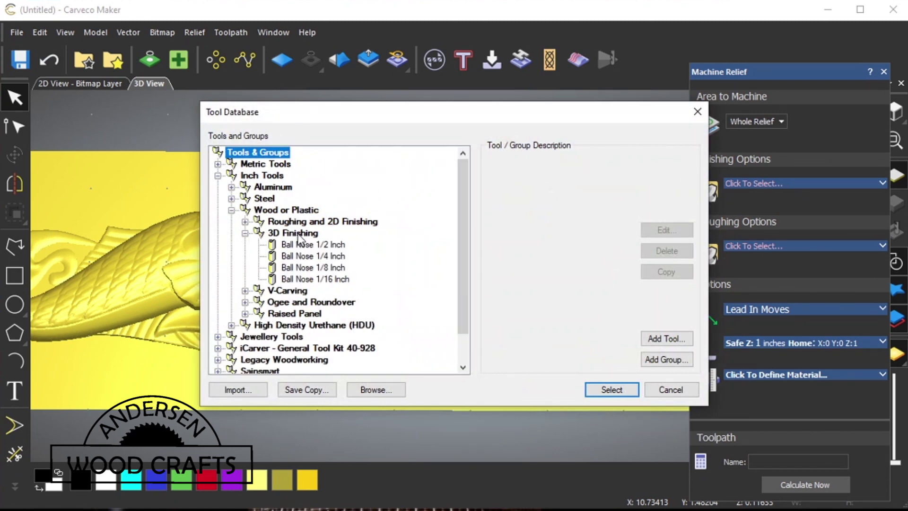
left_click(295, 268)
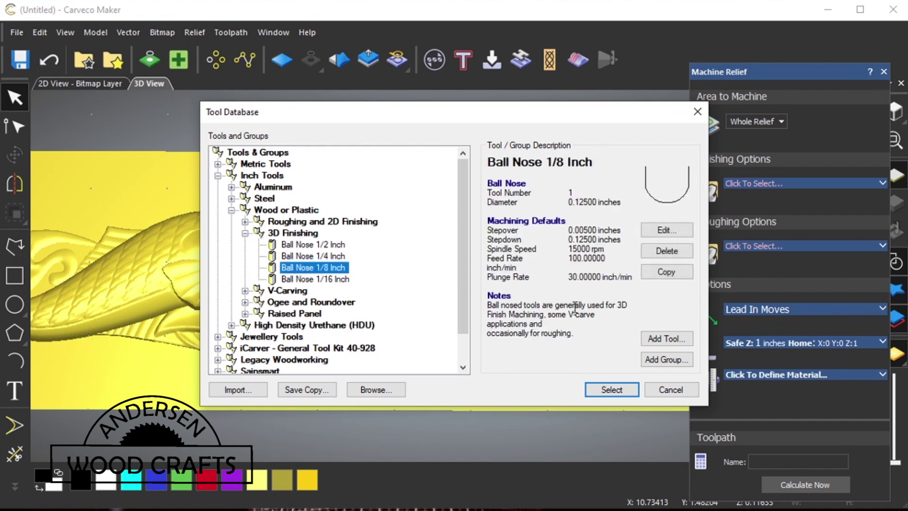
left_click(612, 390)
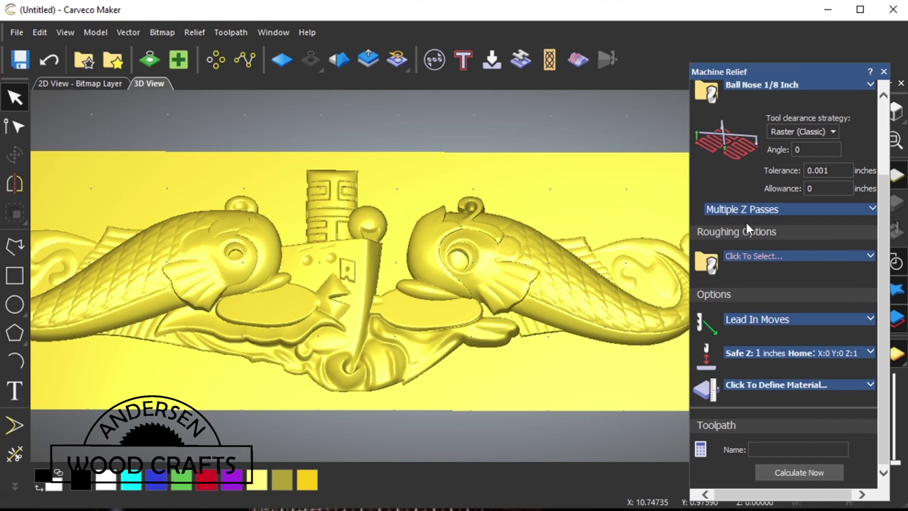
- Set End Mill 1/4 Inch from Roughing and 2D Finishing as the roughing tool
left_click(776, 256)
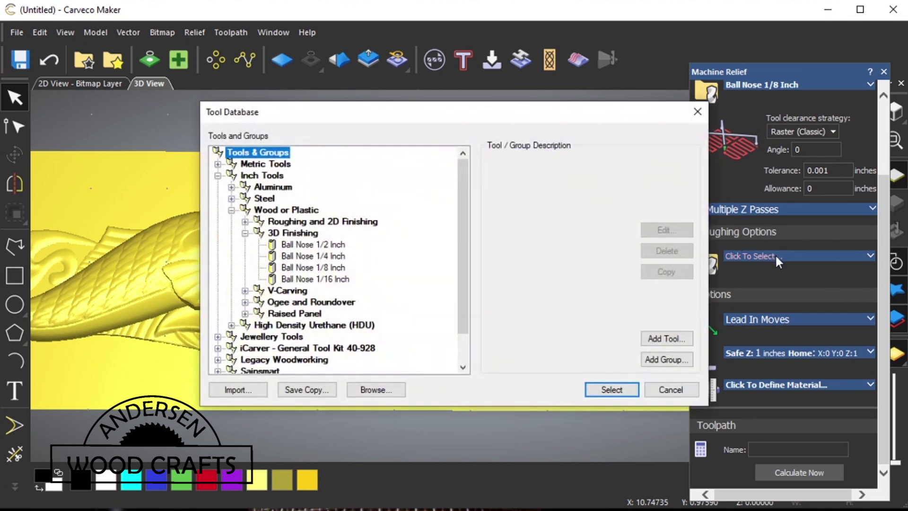
left_click(245, 234)
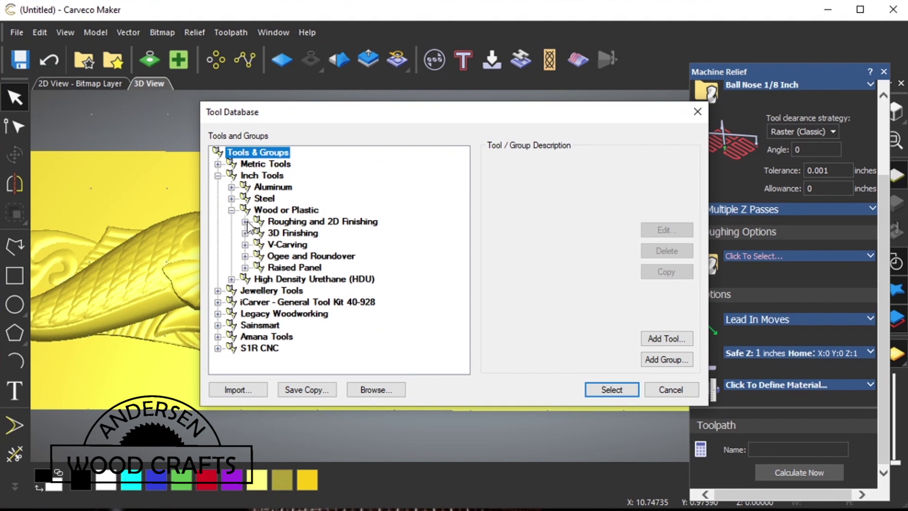
left_click(245, 222)
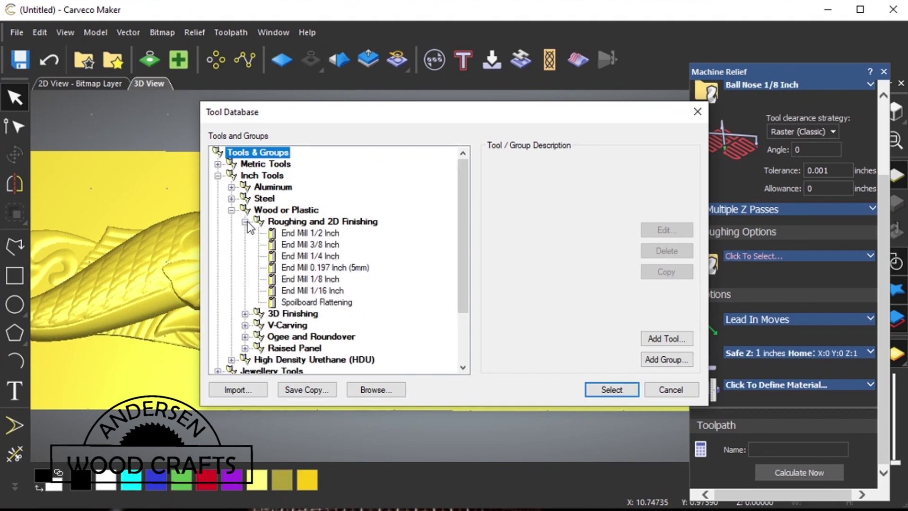
left_click(287, 257)
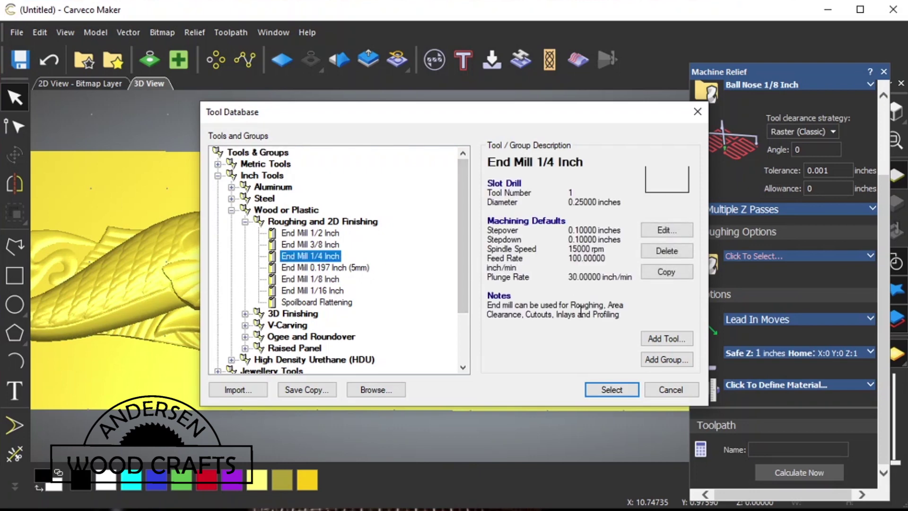
left_click(612, 390)
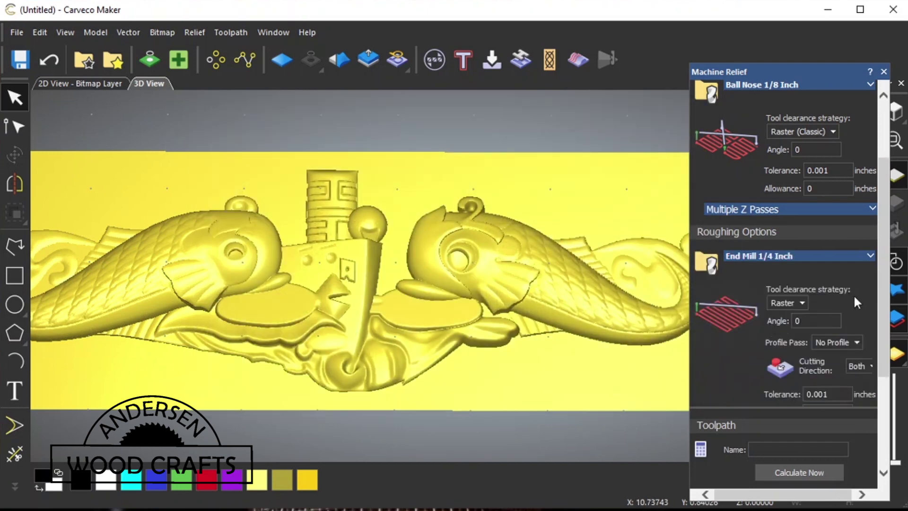
scroll(854, 294, "down", 2)
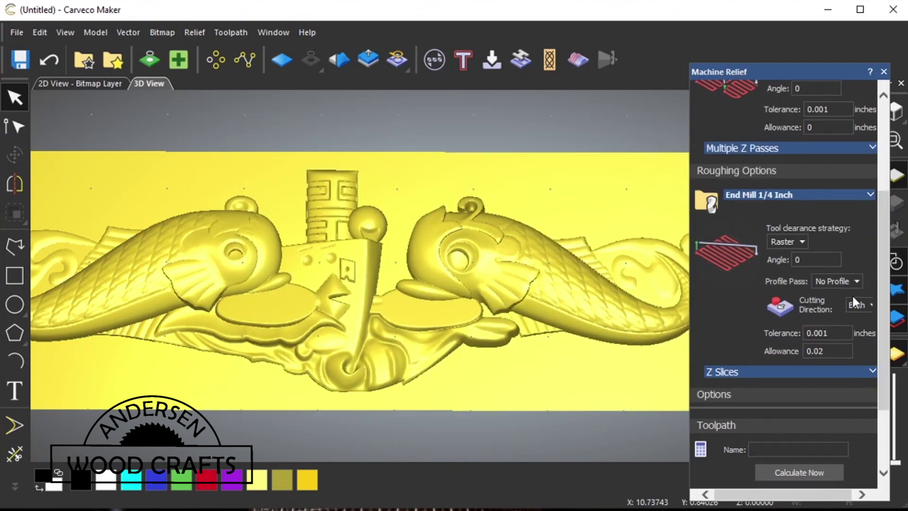
left_click(818, 190)
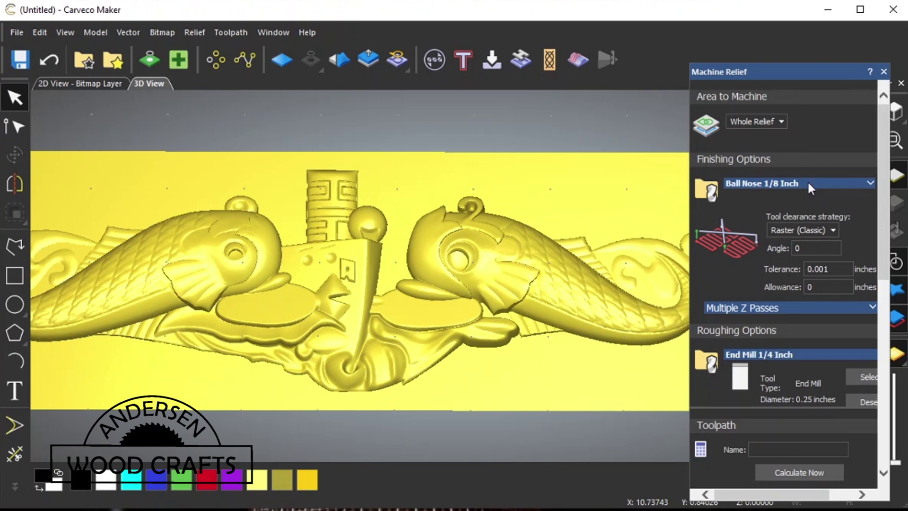
- Set the finishing tool's tool number to 2
left_click(809, 185)
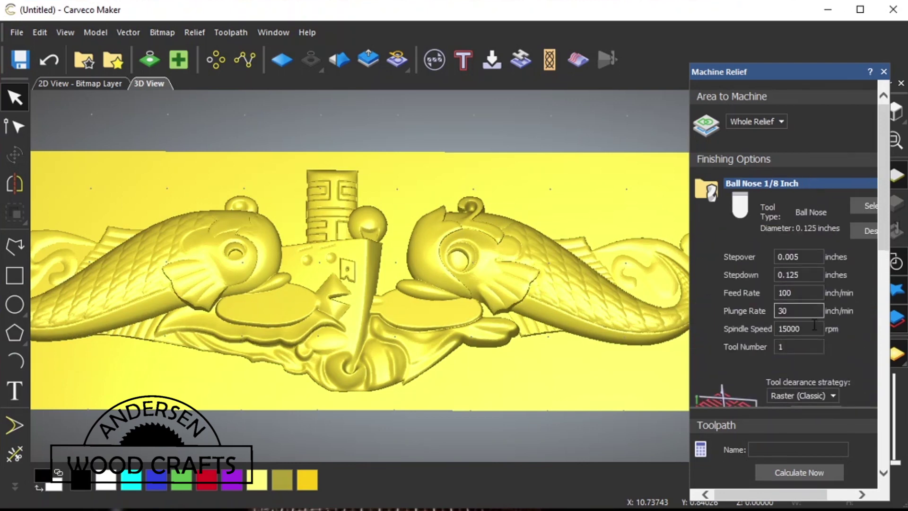
scroll(797, 305, "down", 2)
left_click(787, 286)
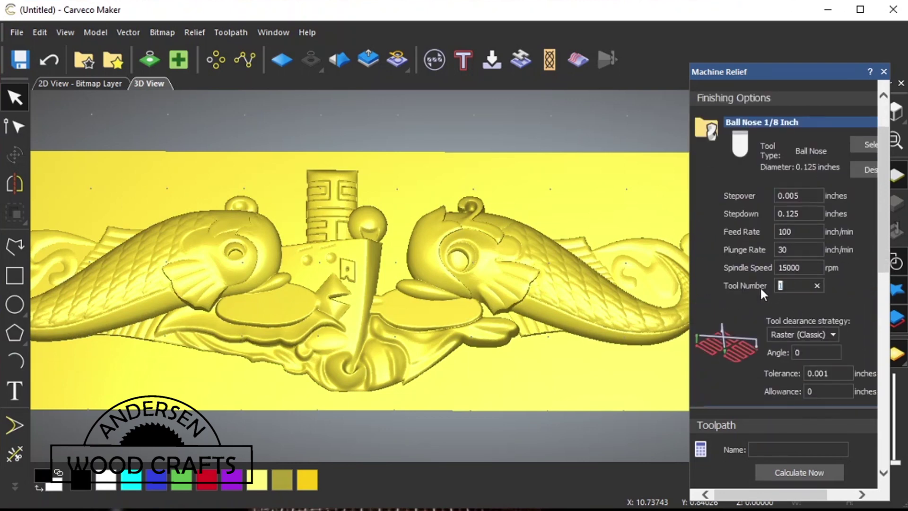
type("2")
- Review the safe Z and home position settings and open Material Setup
scroll(860, 287, "down", 4)
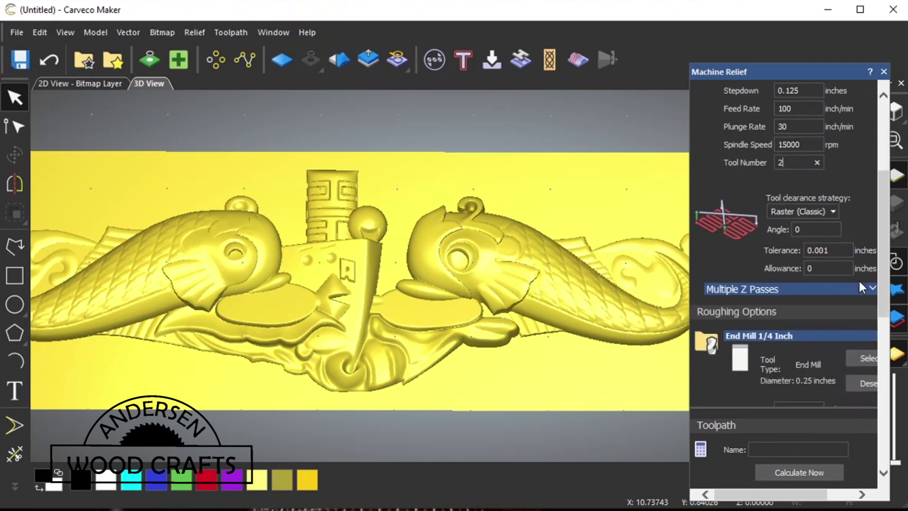
scroll(858, 279, "down", 15)
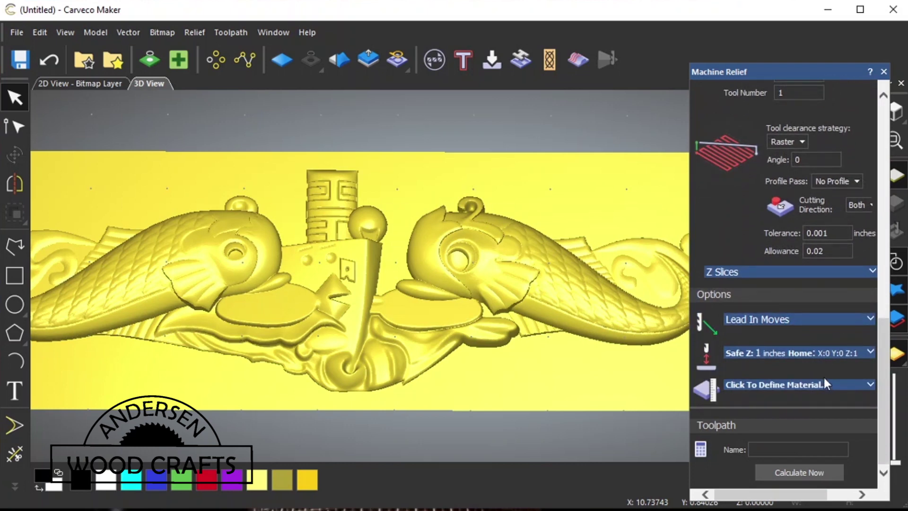
left_click(832, 353)
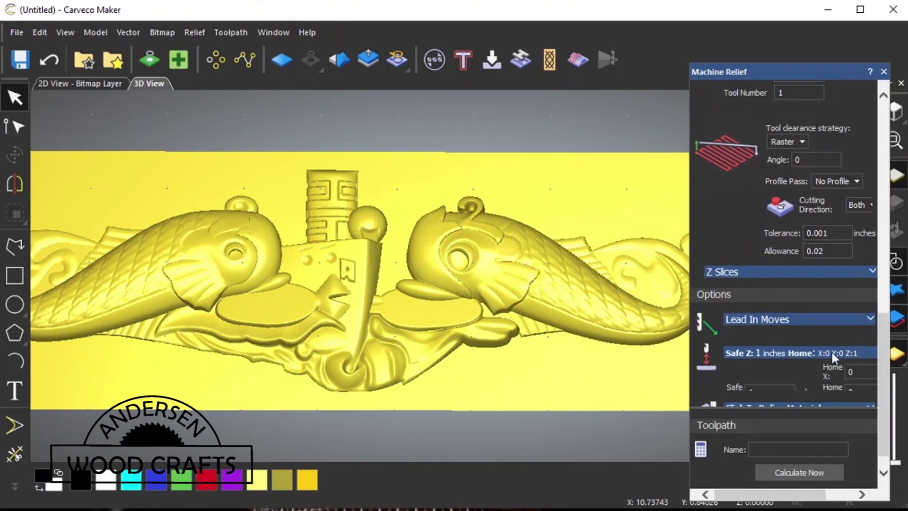
scroll(833, 353, "down", 2)
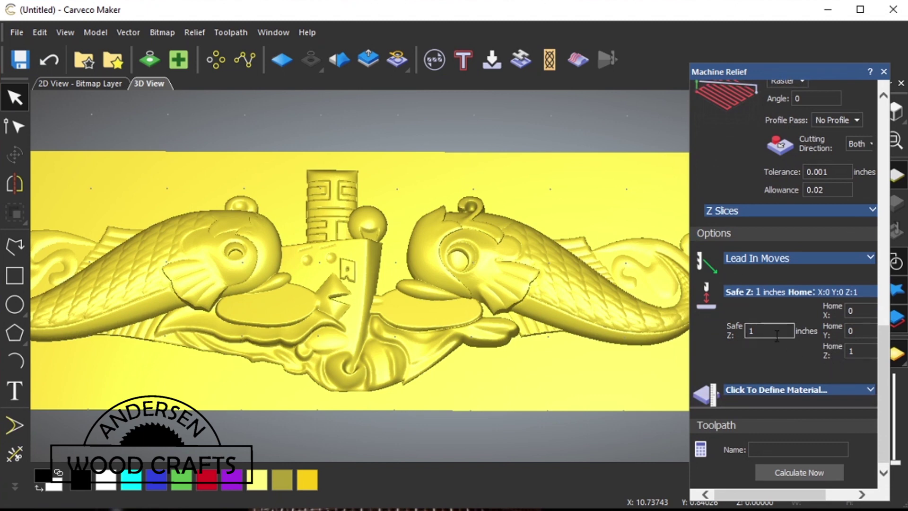
scroll(808, 369, "down", 1)
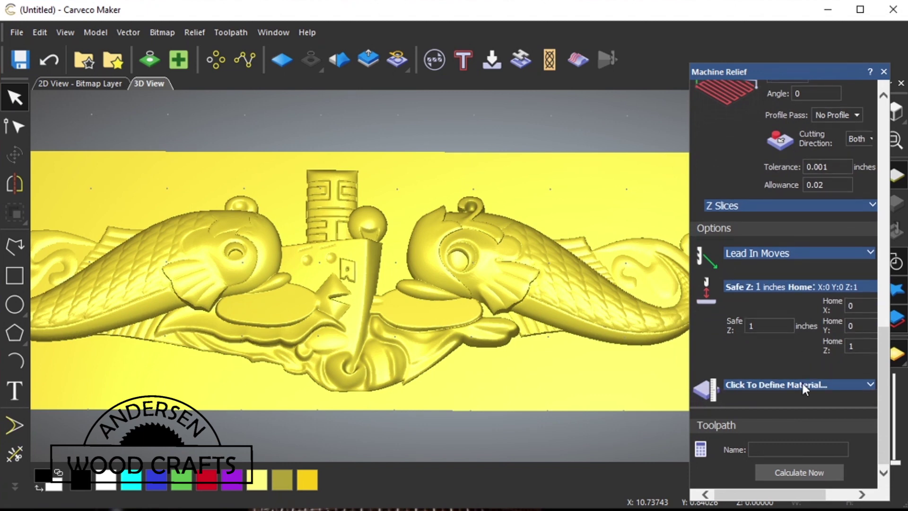
left_click(802, 384)
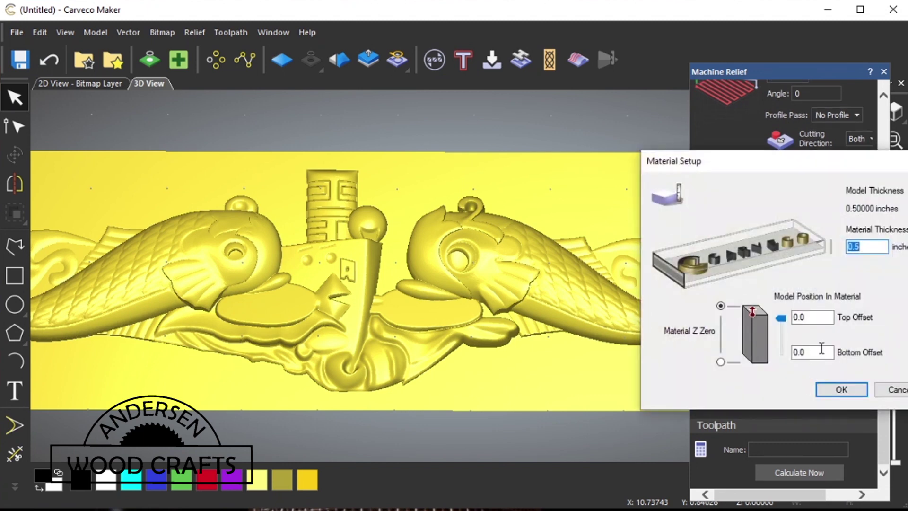
- Set the material thickness to 0.75 inches, giving a 0.25-inch bottom offset
type("0.7")
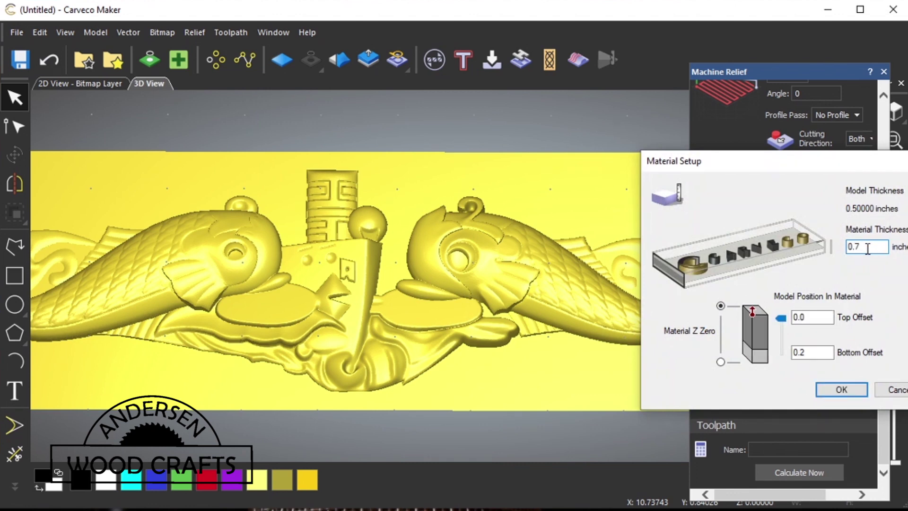
type("5")
left_click(843, 390)
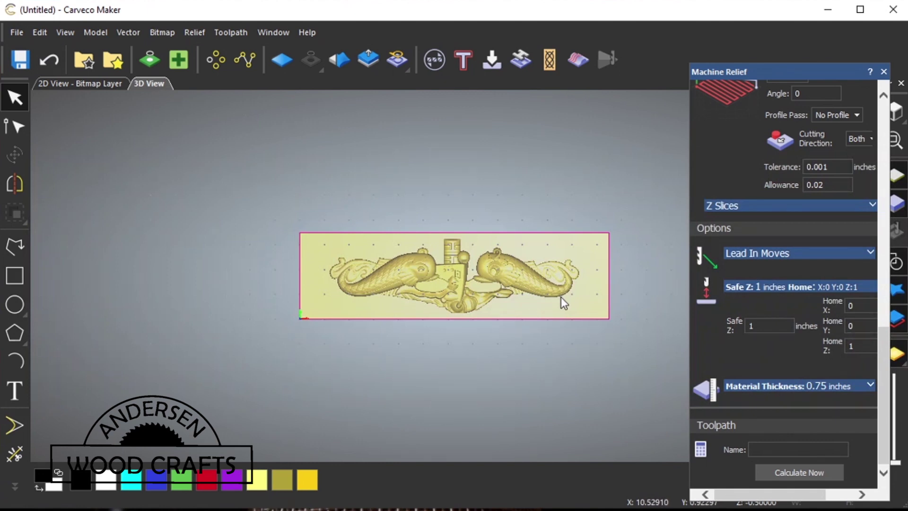
- Orbit and zoom around the relief to inspect its side profile and depth
scroll(560, 298, "down", 2)
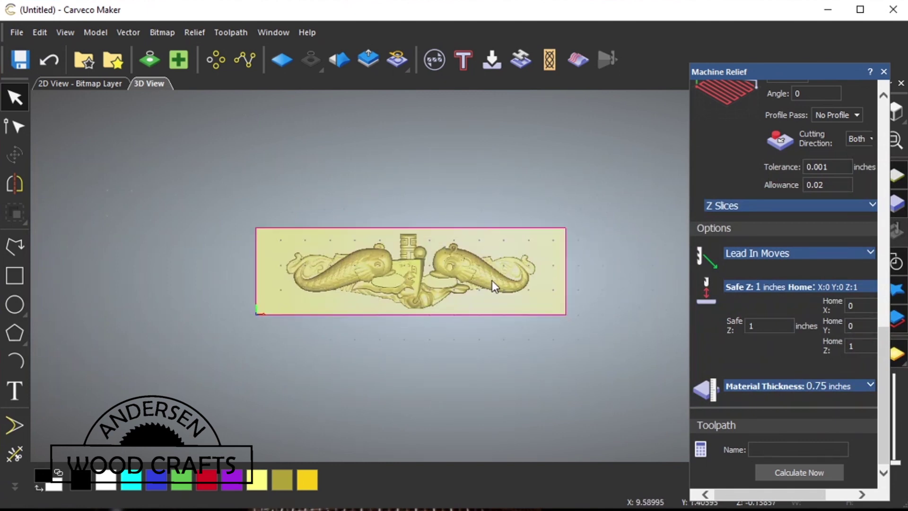
scroll(493, 280, "up", 4)
scroll(328, 258, "up", 1)
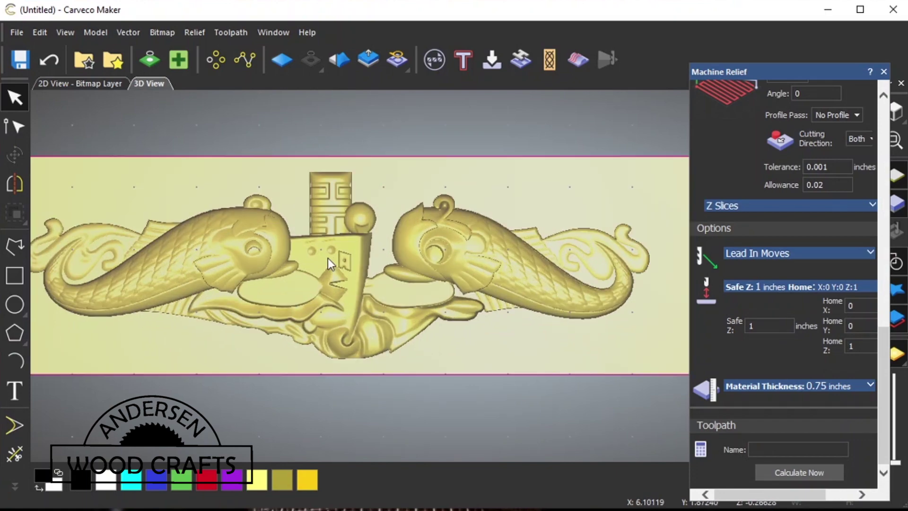
mouse_move(328, 257)
left_mouse_down()
mouse_move(349, 265)
mouse_move(363, 211)
mouse_move(414, 263)
mouse_move(456, 285)
mouse_move(484, 214)
mouse_move(456, 274)
mouse_move(471, 260)
left_mouse_up()
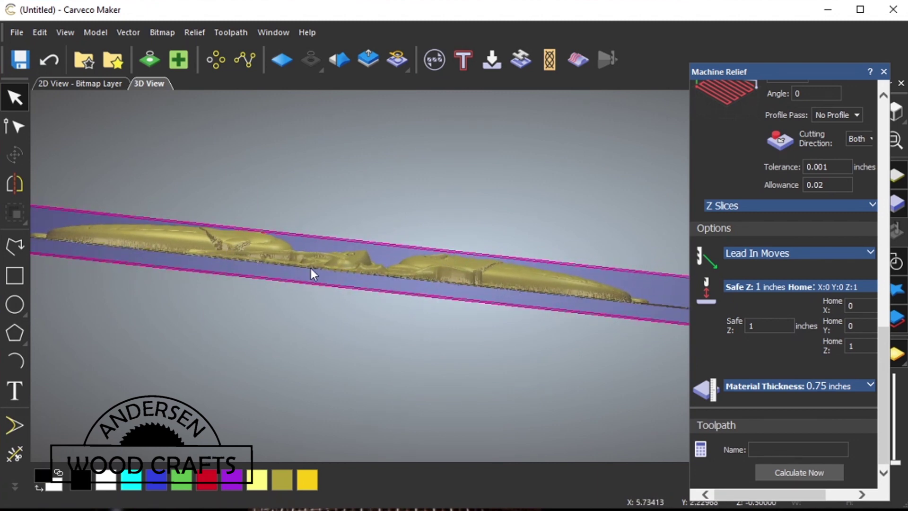
key("f")
scroll(311, 268, "up", 5)
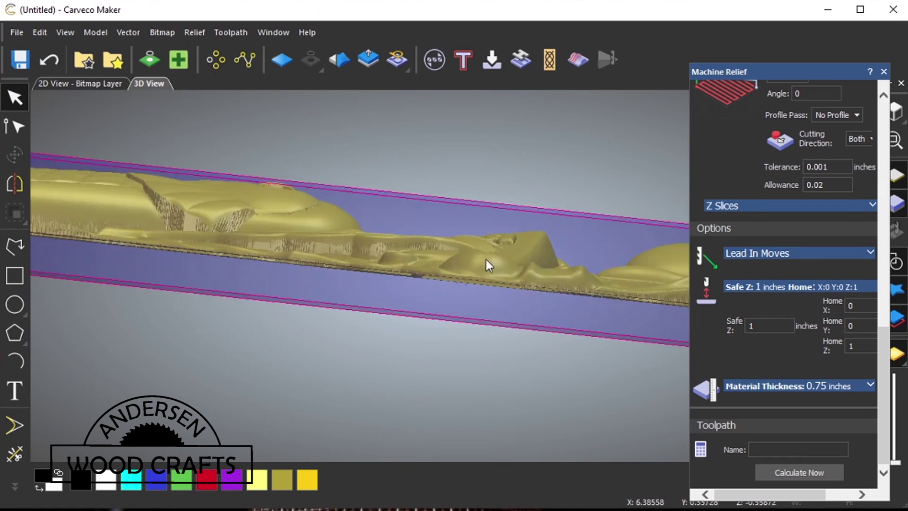
left_click_drag(486, 259, 342, 323)
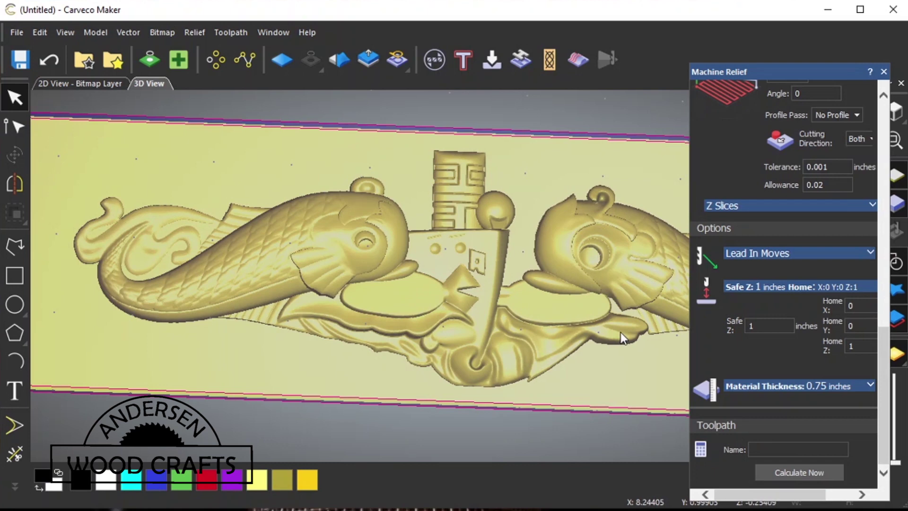
- Calculate the Machine Relief Z Slices toolpath across the whole relief board
left_click(796, 471)
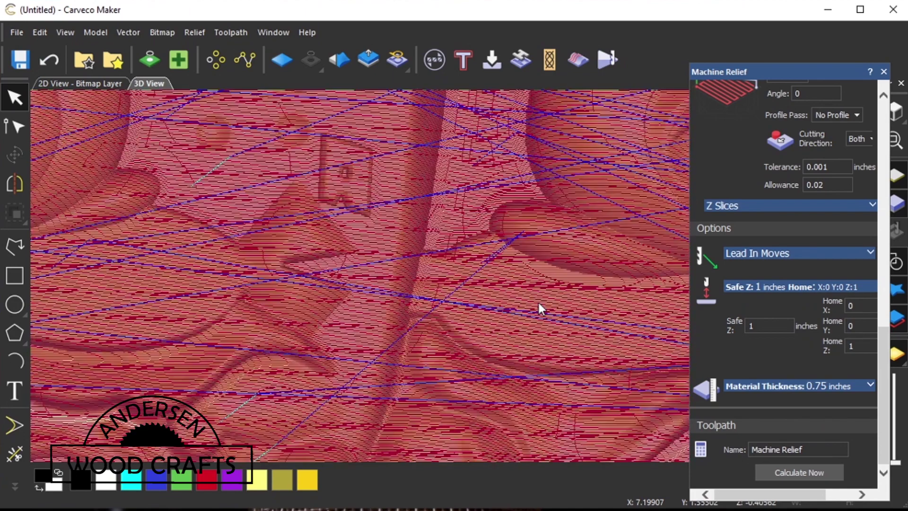
scroll(538, 302, "up", 5)
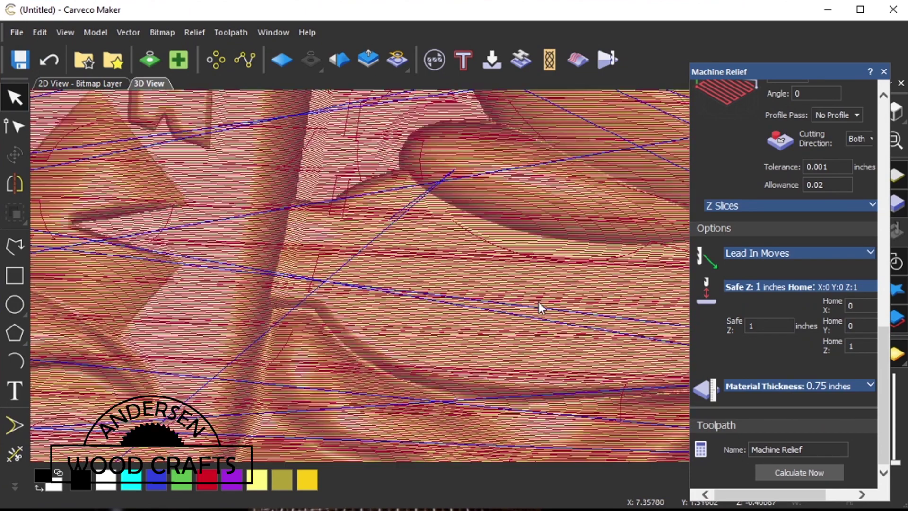
scroll(538, 302, "up", 6)
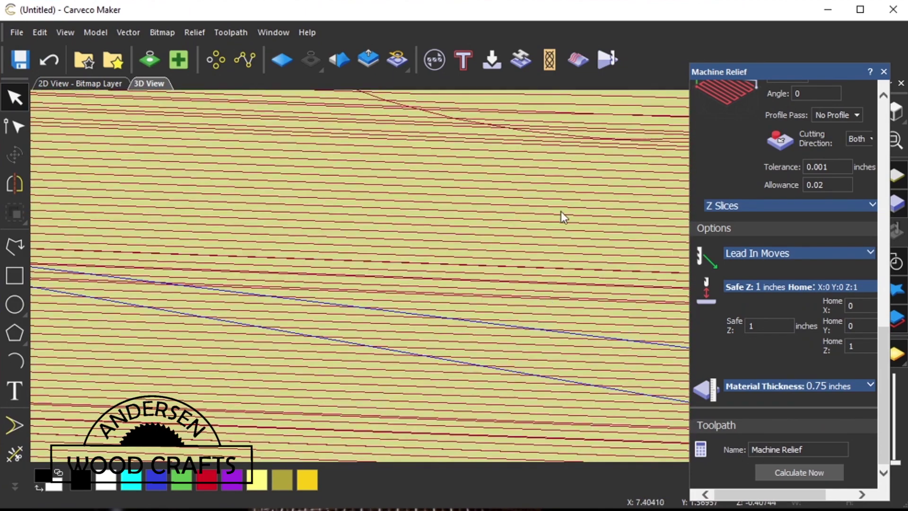
scroll(558, 212, "down", 1)
scroll(487, 290, "down", 3)
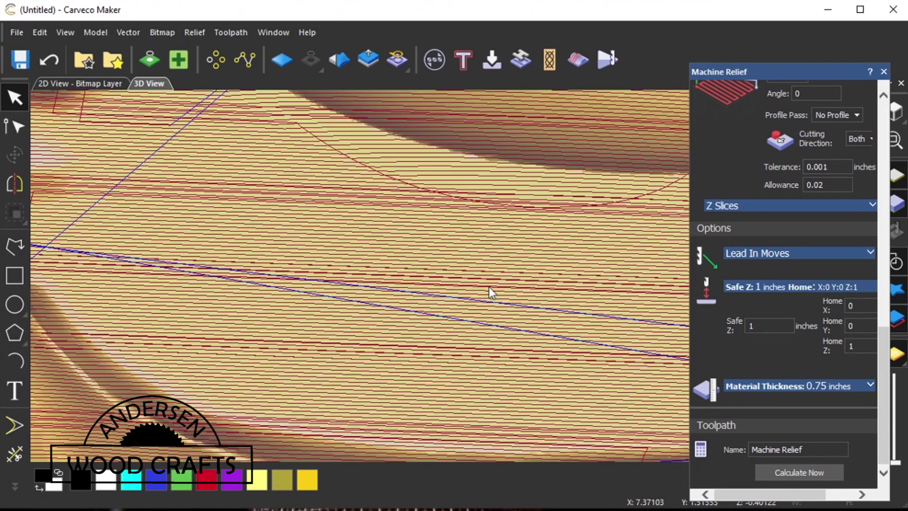
scroll(489, 287, "down", 3)
scroll(497, 279, "down", 2)
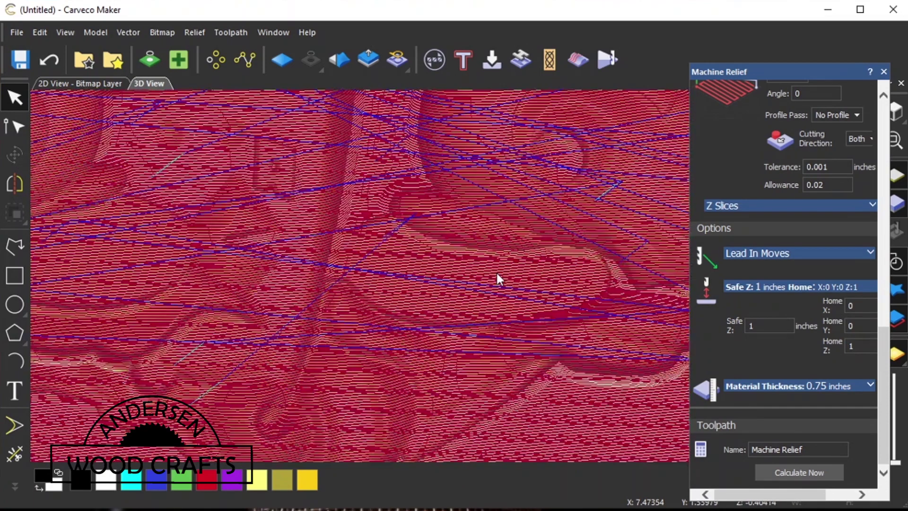
scroll(496, 271, "down", 4)
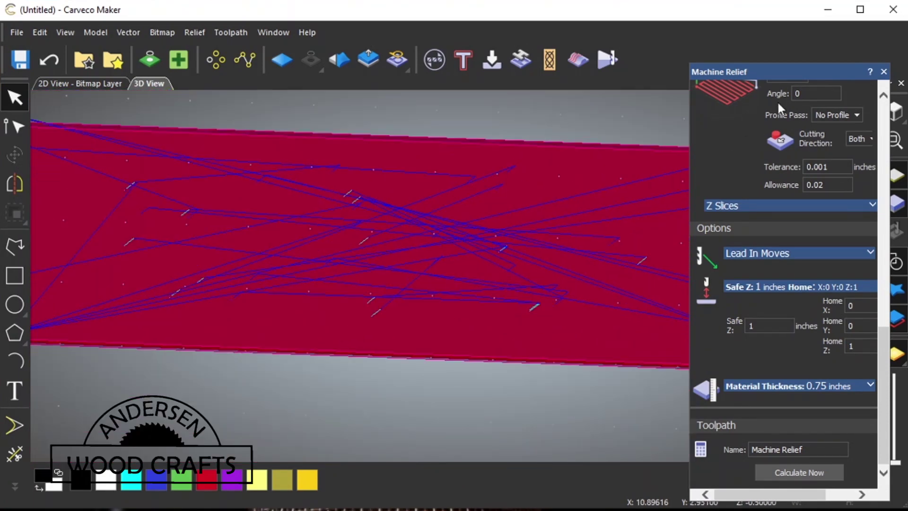
- Hide the Machine Relief preview and create a non-smoothed Relief Boundary vector around the pin
left_click(884, 72)
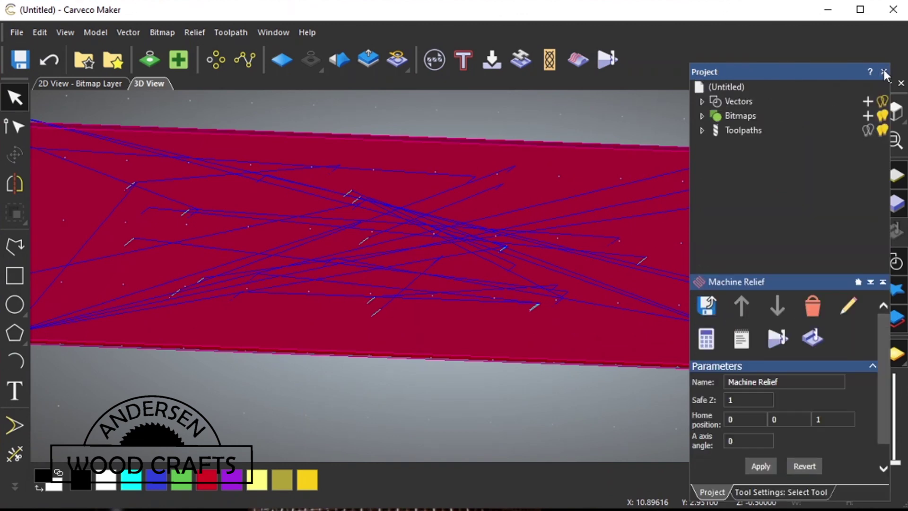
left_click(881, 131)
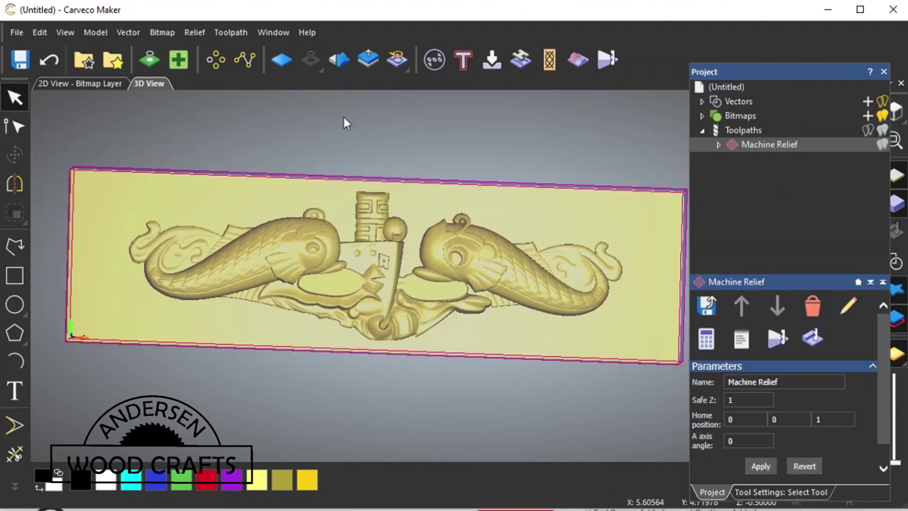
left_click(129, 32)
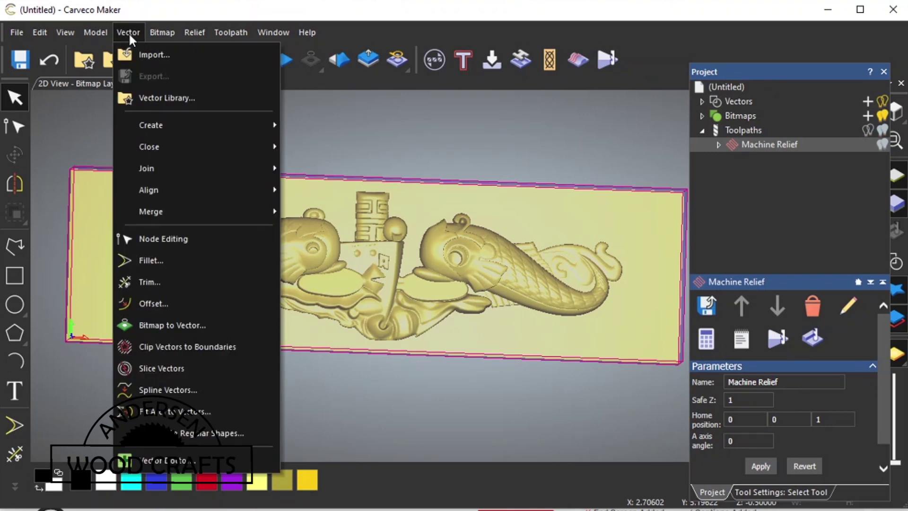
mouse_move(222, 123)
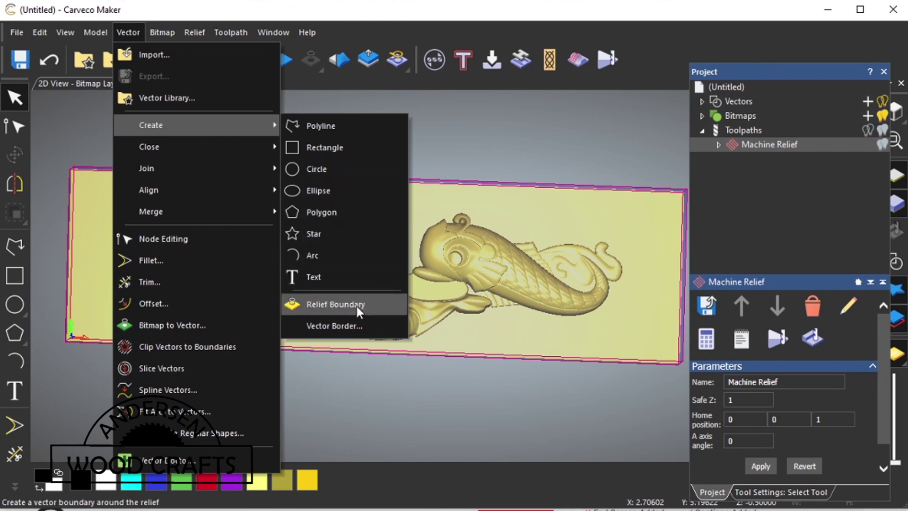
left_click(314, 305)
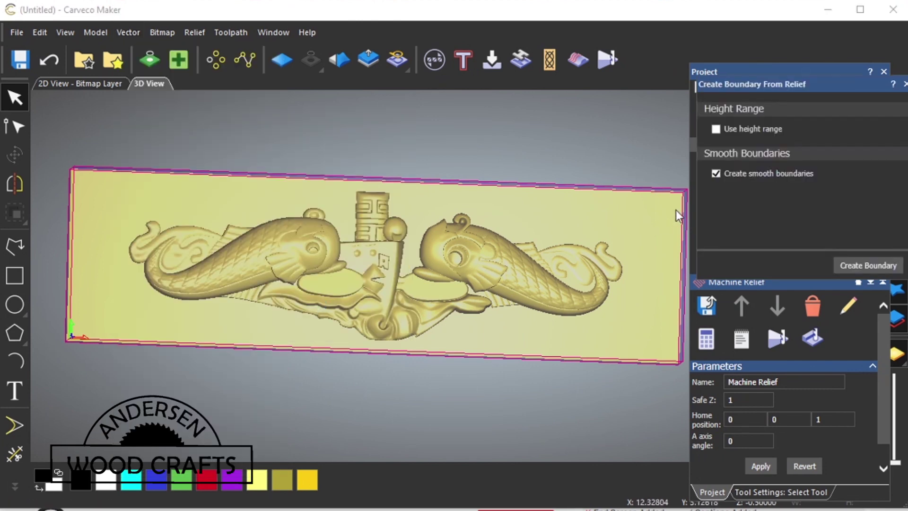
left_click(722, 173)
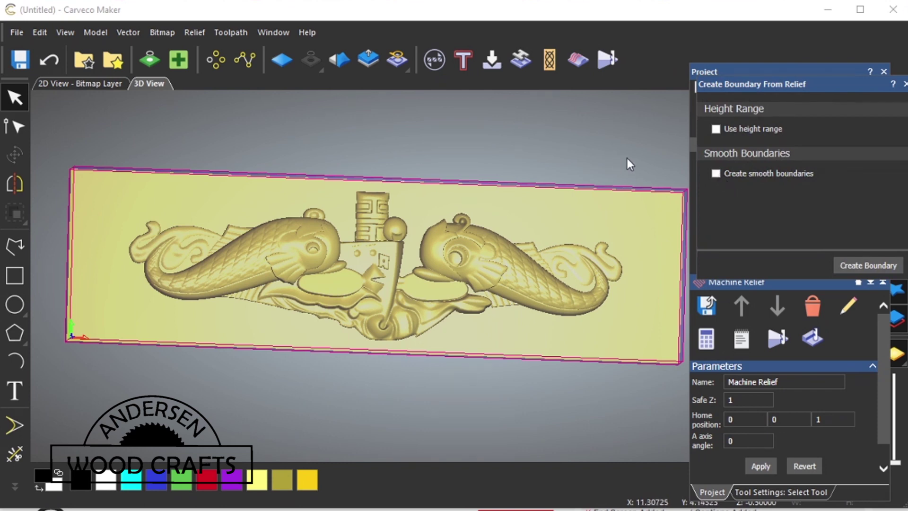
left_click(875, 266)
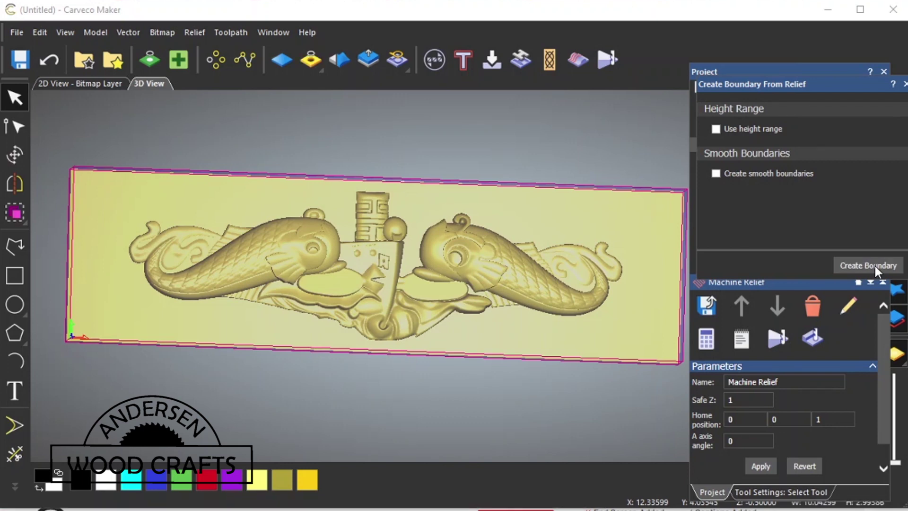
left_click(904, 84)
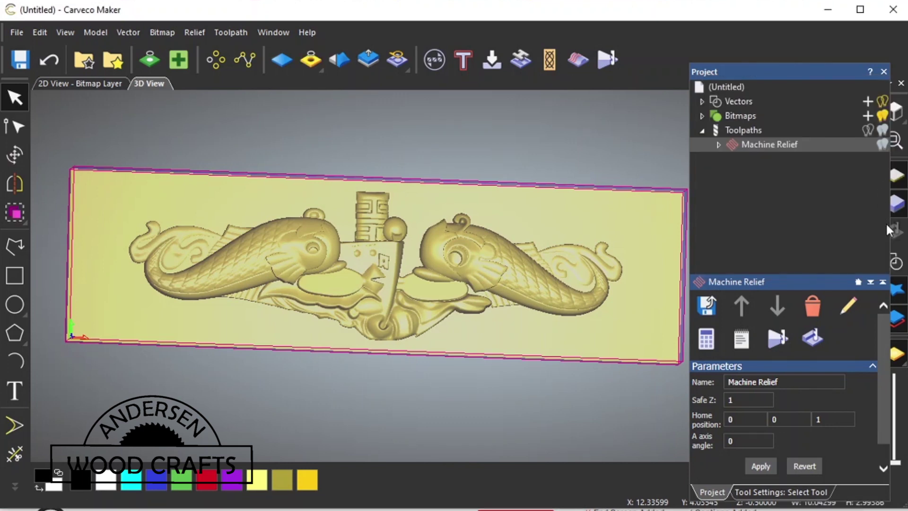
- Offset the pin's boundary outline outward by about 0.17 inches
left_click(473, 294)
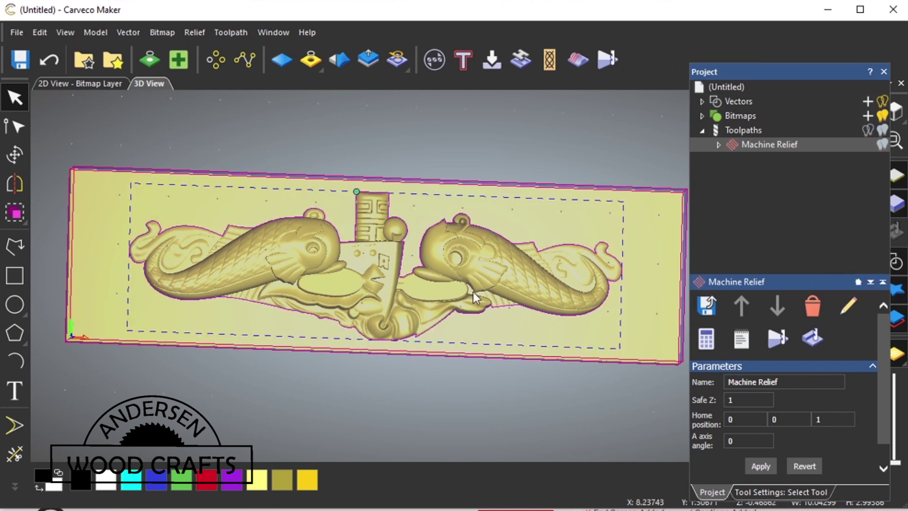
left_click(14, 426)
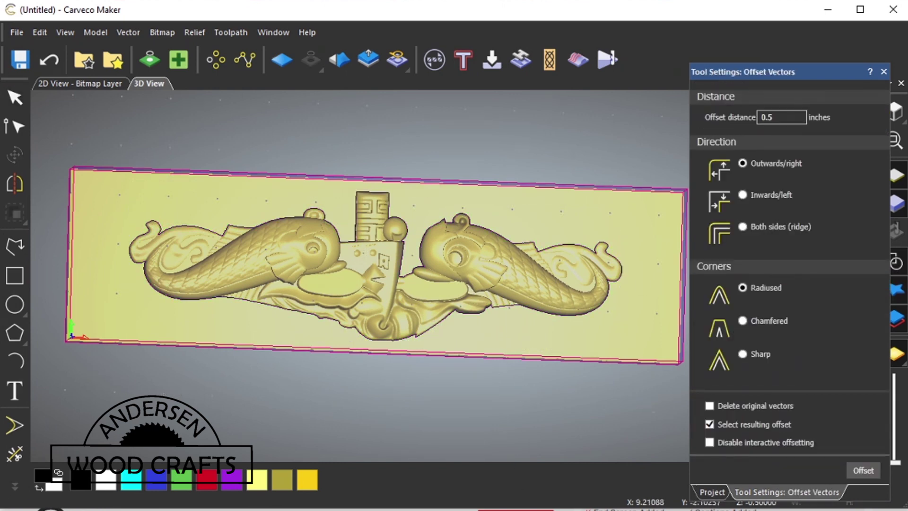
left_click(398, 341)
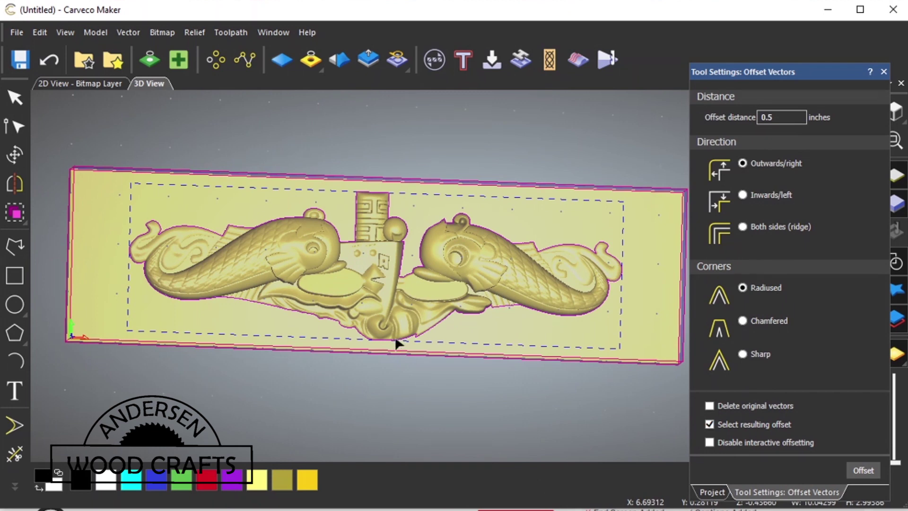
left_click_drag(396, 341, 400, 352)
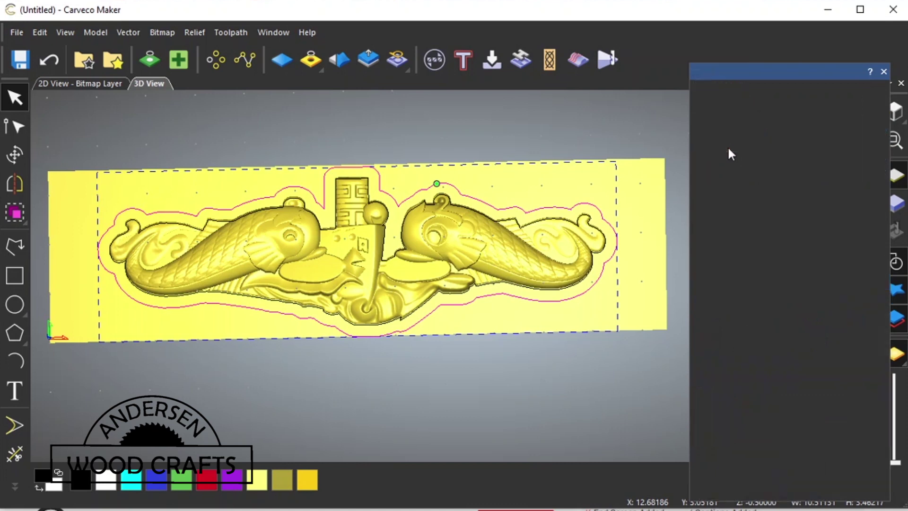
- Limit Machine Relief to Selected Vectors (Inside) and recalculate 1/4-inch roughing and 1/8-inch finishing
double_click(728, 146)
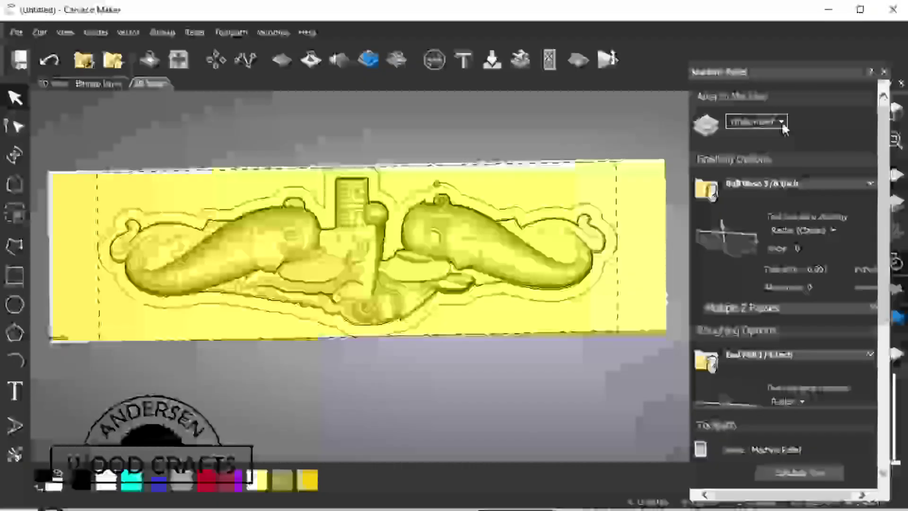
left_click(781, 120)
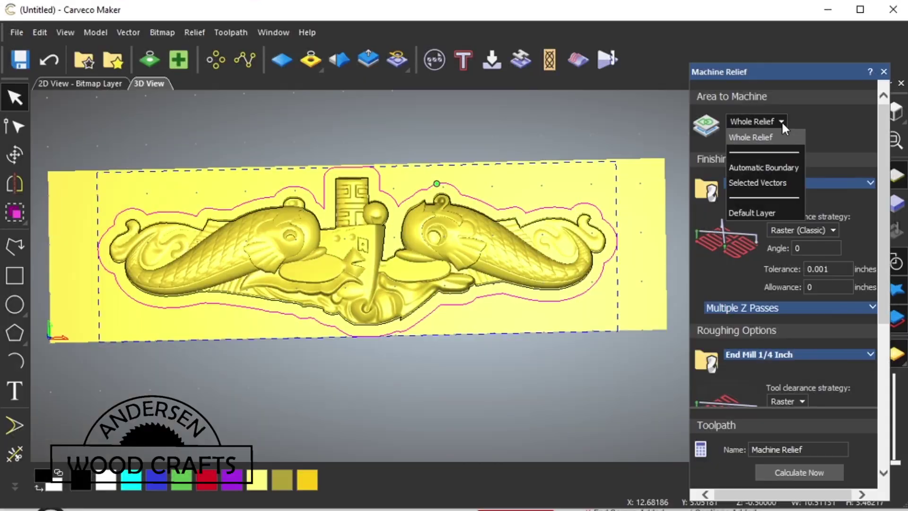
left_click(772, 183)
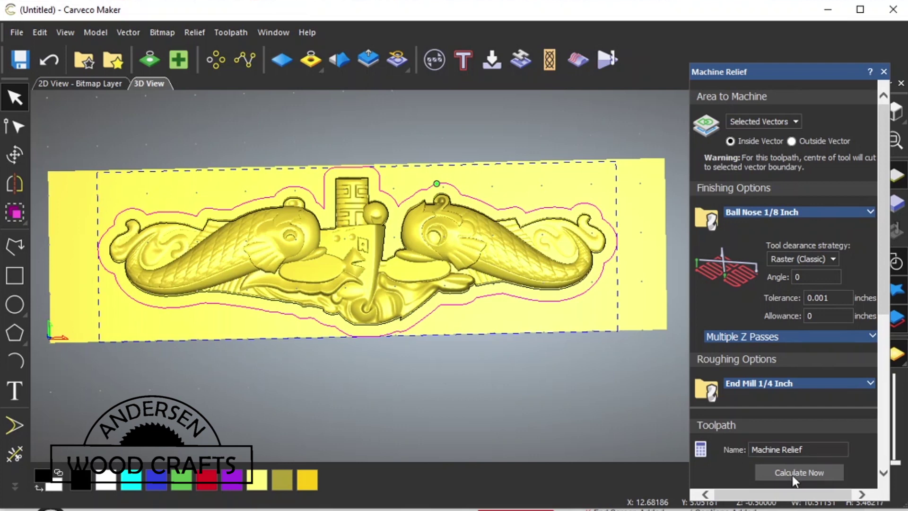
scroll(826, 350, "down", 6)
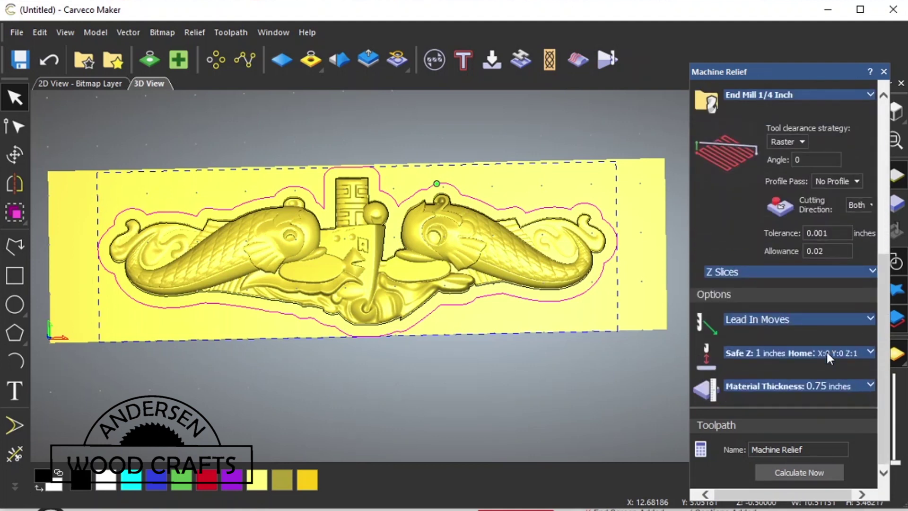
left_click(808, 473)
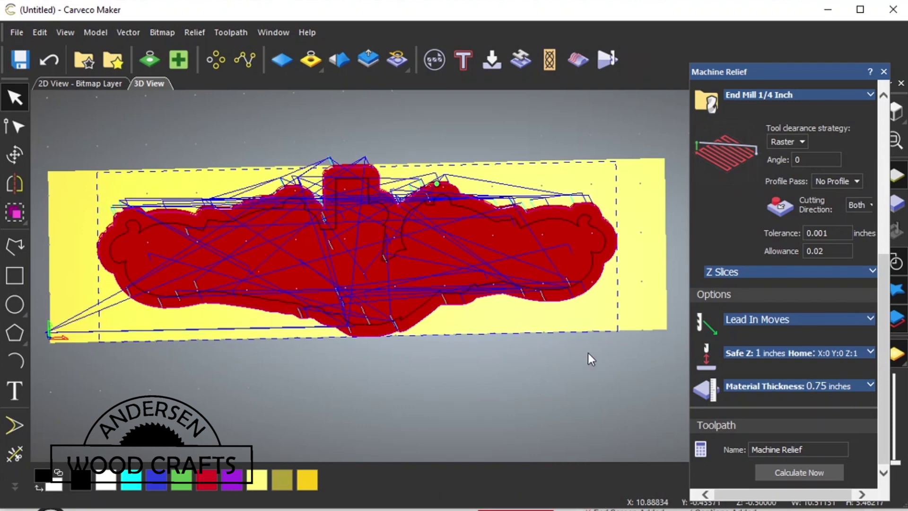
left_click(589, 355)
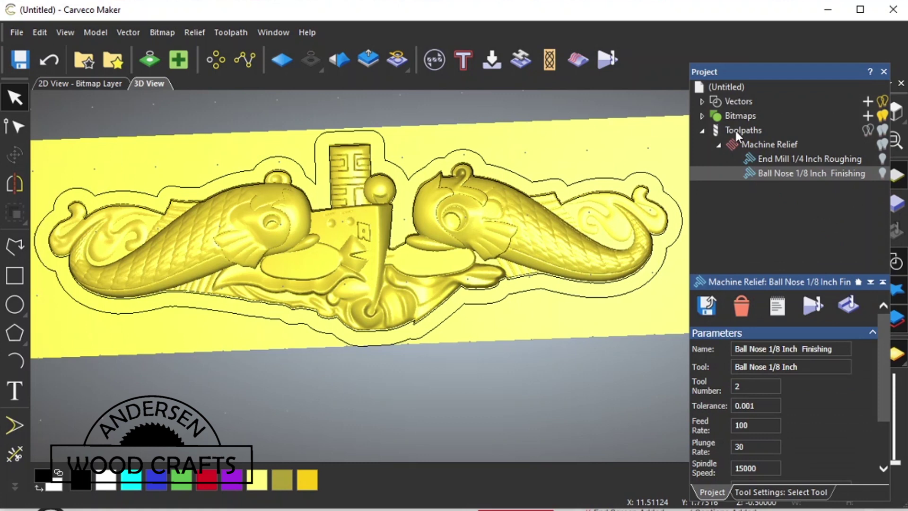
- Set up an outside profile cutout 0.75 inches deep using the End Mill 1/4 Inch tool
left_click(734, 130)
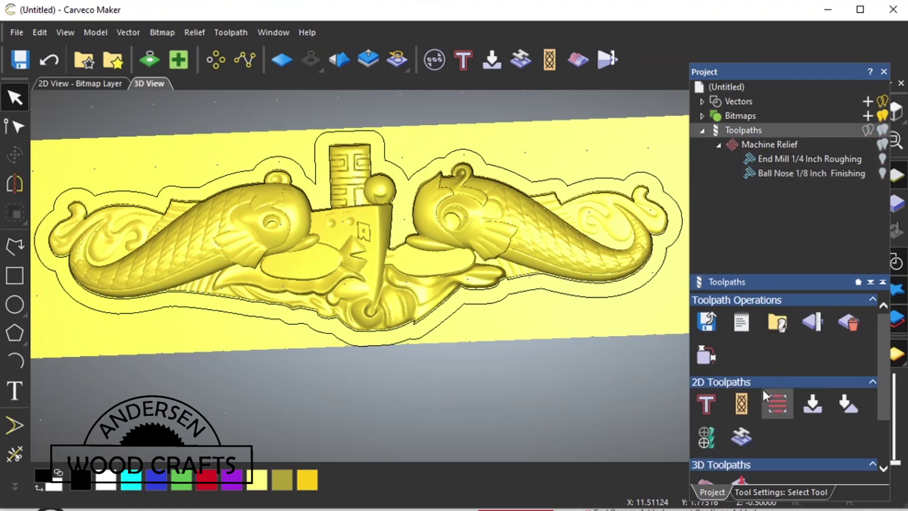
left_click(705, 404)
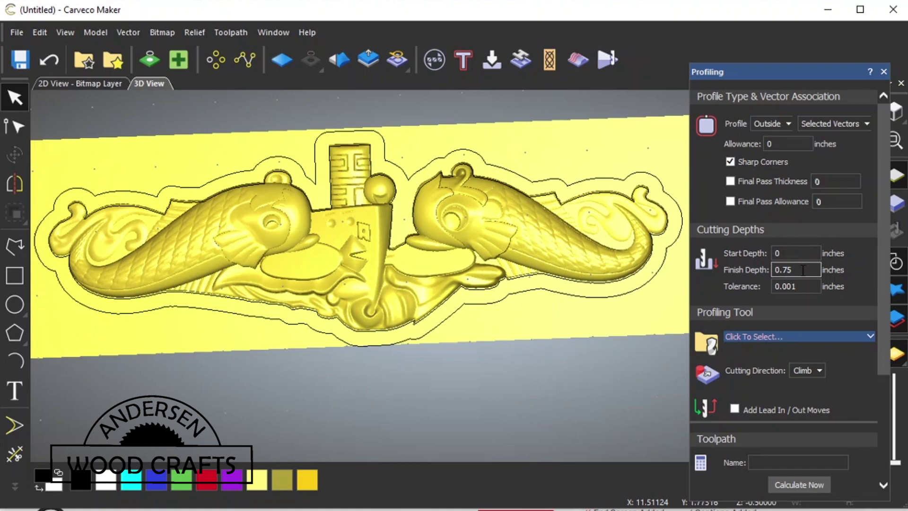
left_click(798, 342)
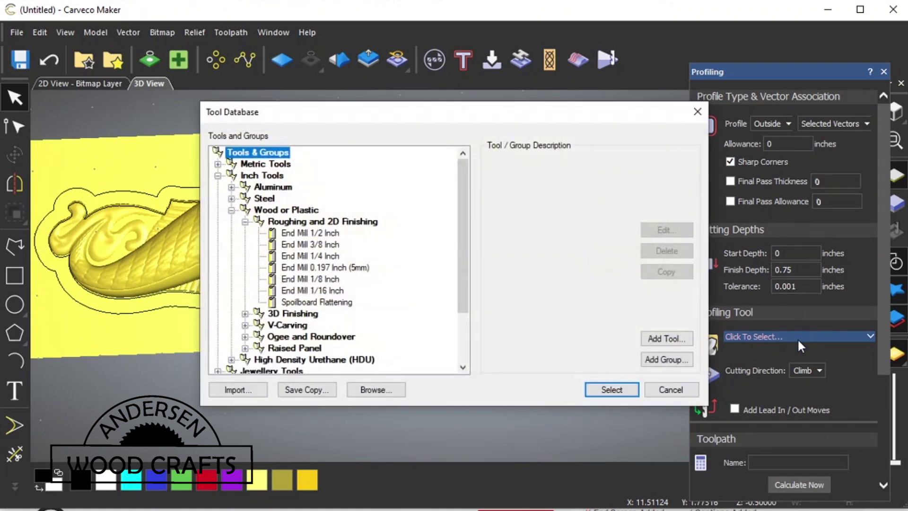
left_click(322, 256)
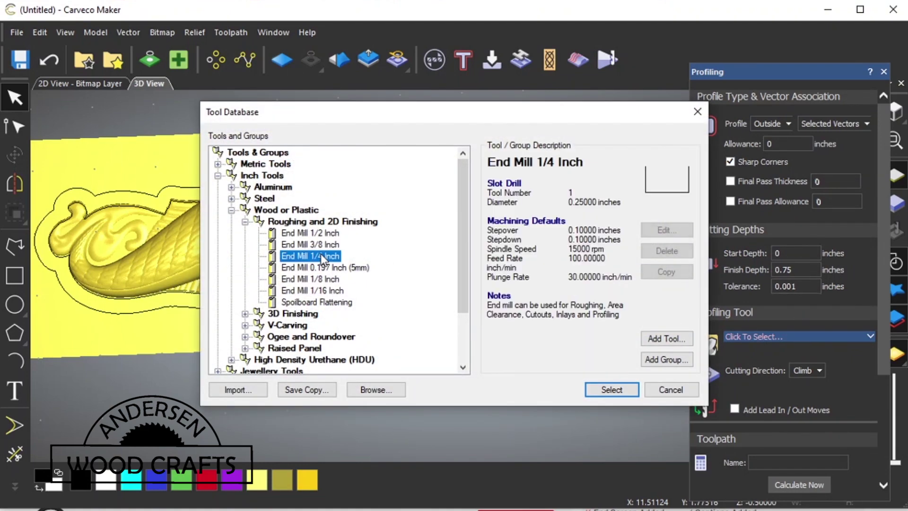
left_click(612, 390)
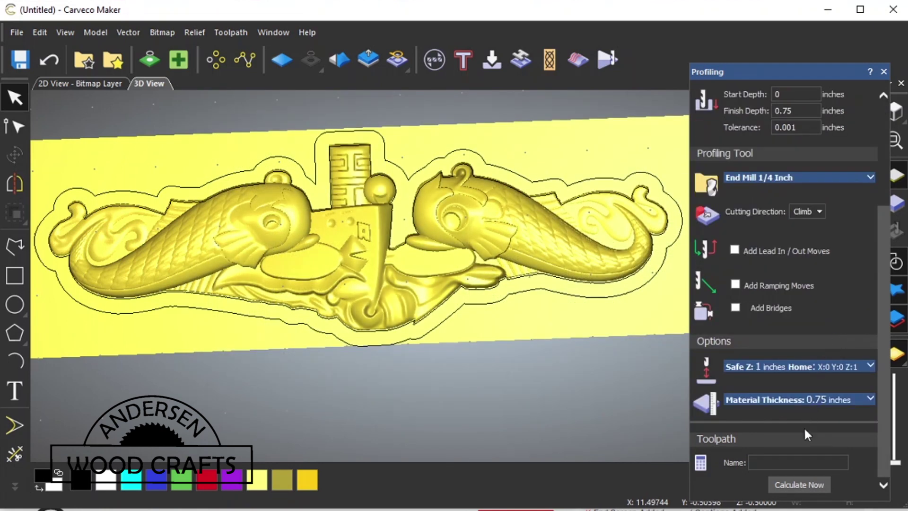
left_click(789, 485)
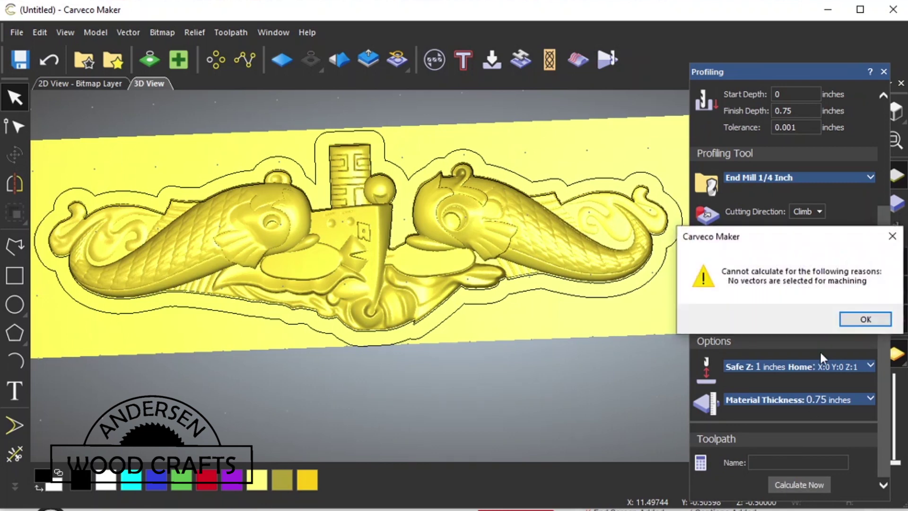
left_click(861, 320)
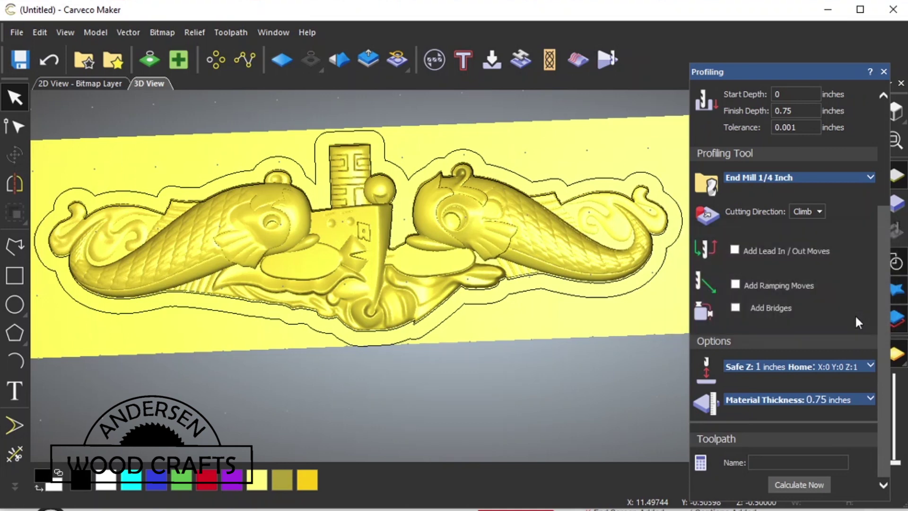
left_click(580, 282)
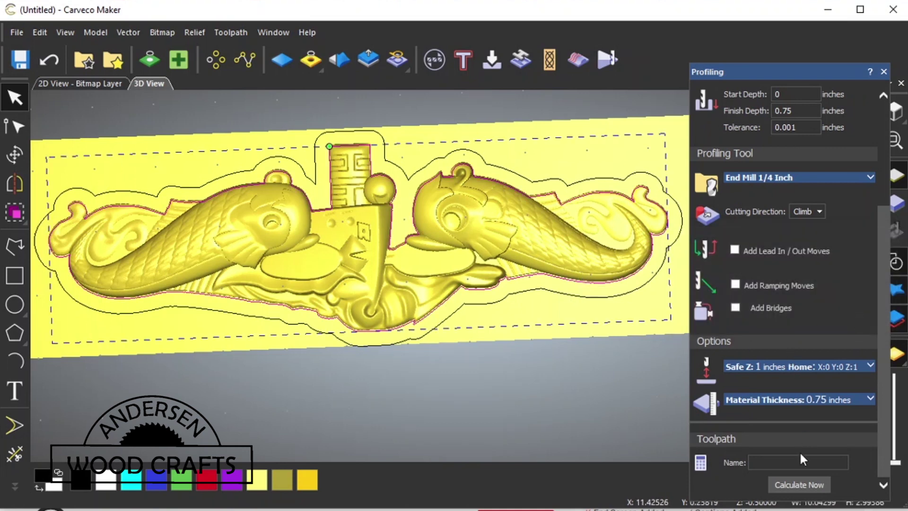
- Calculate the outside Profile toolpath around the selected pin outline and close the panel
scroll(834, 209, "up", 3)
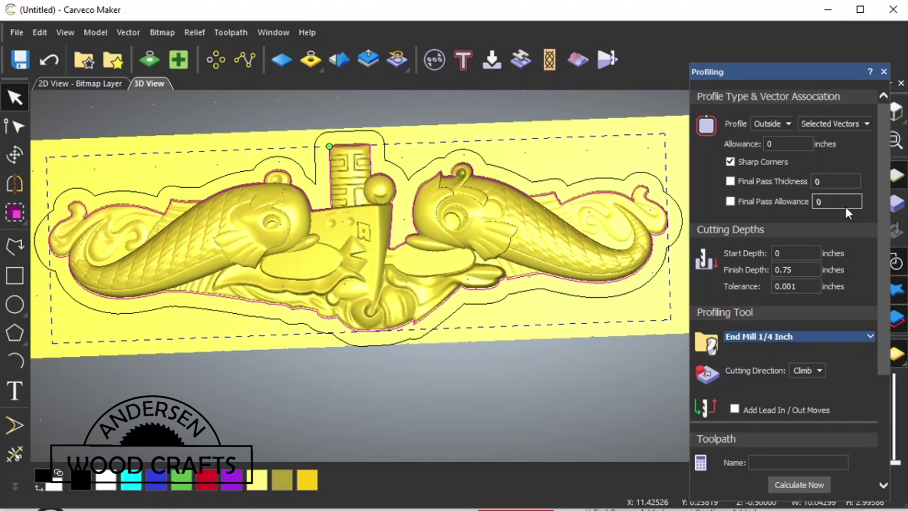
scroll(845, 205, "down", 3)
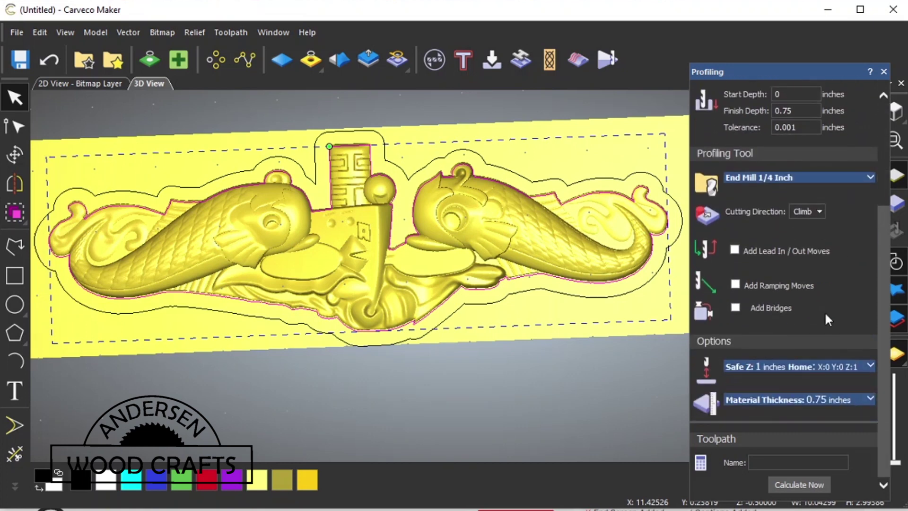
left_click(800, 484)
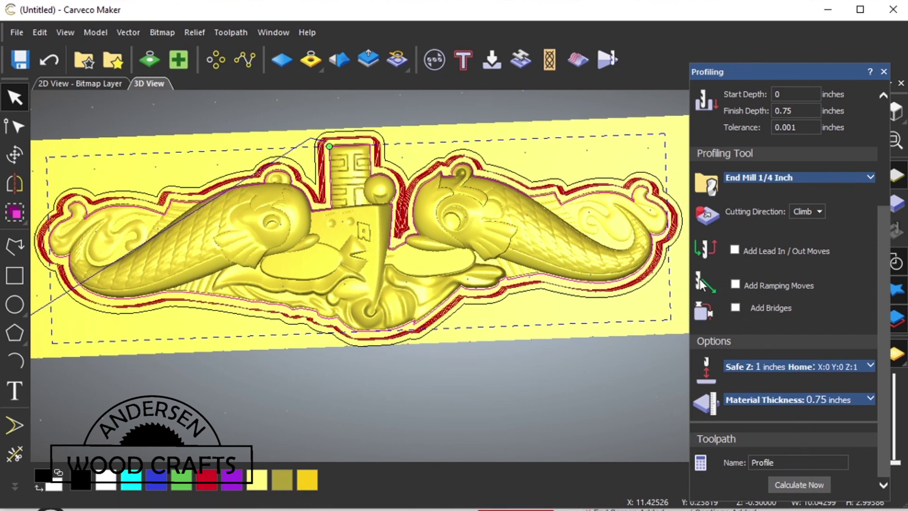
left_click(883, 71)
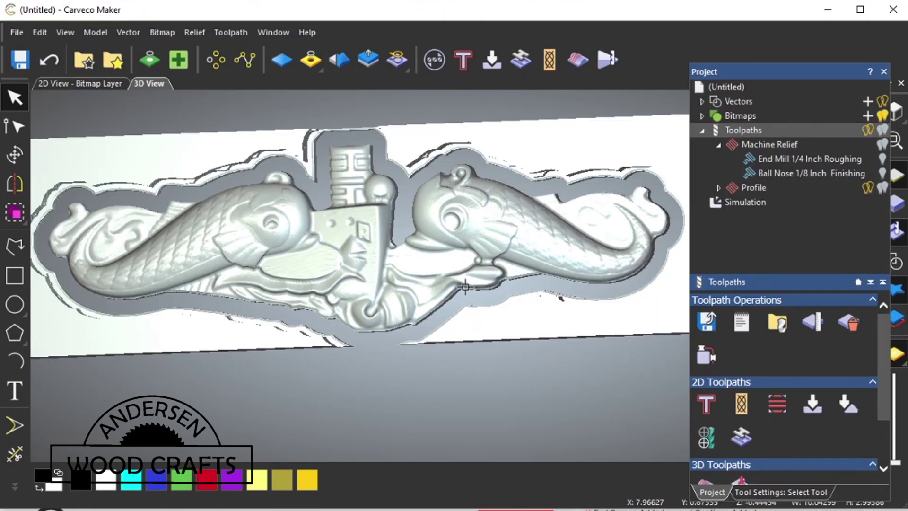
scroll(466, 287, "down", 2)
scroll(466, 287, "up", 3)
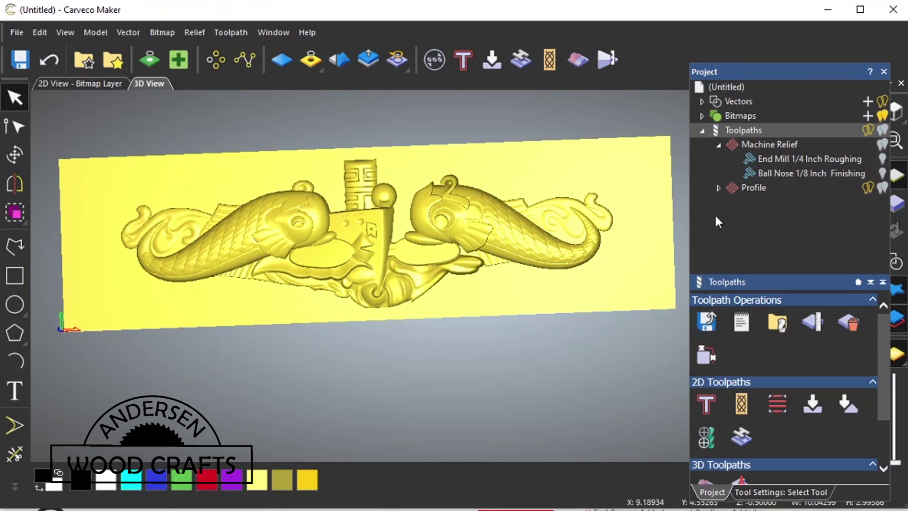
- Save all three toolpaths as 'Submarine' in the Submarine Insignia folder, Onefinity (inch) .ngc format
left_click(708, 323)
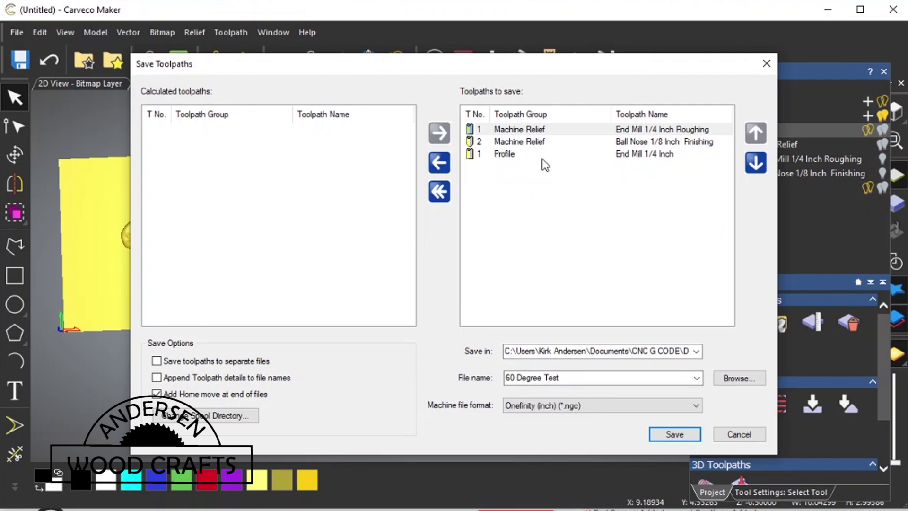
left_click(740, 377)
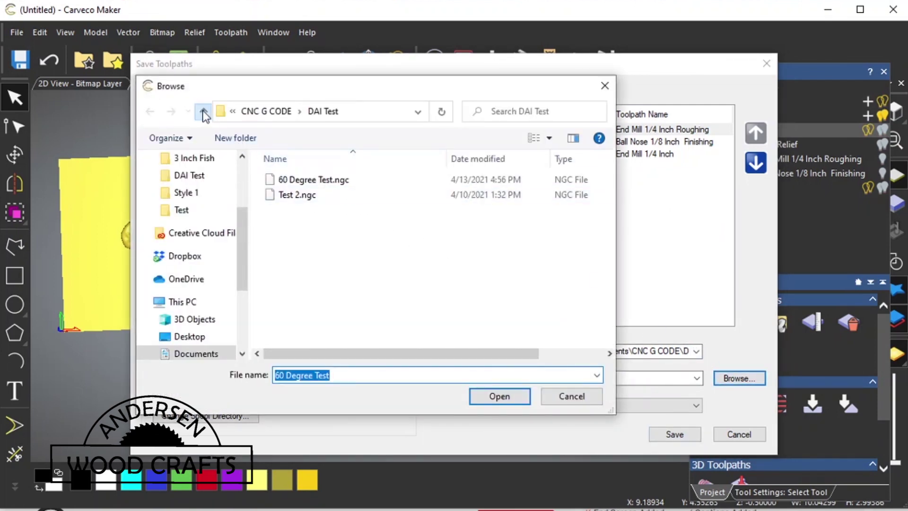
left_click(204, 113)
double_click(310, 209)
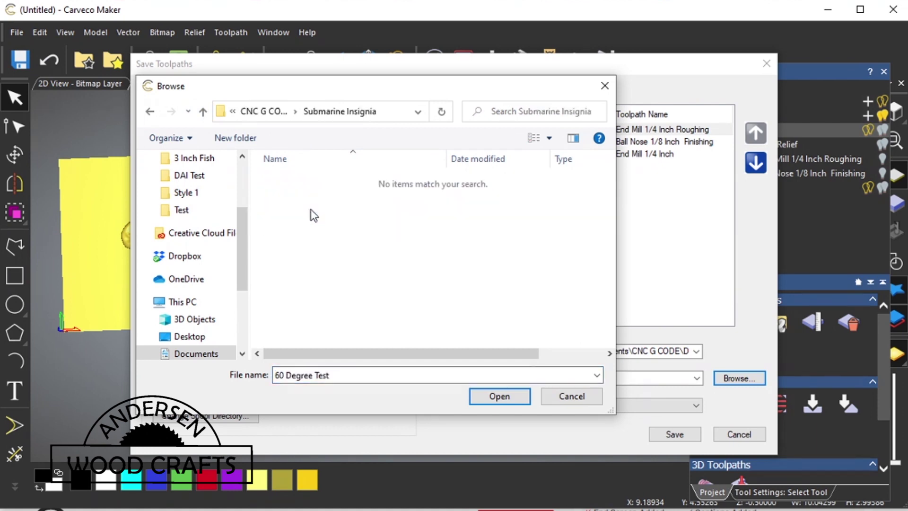
left_click(345, 376)
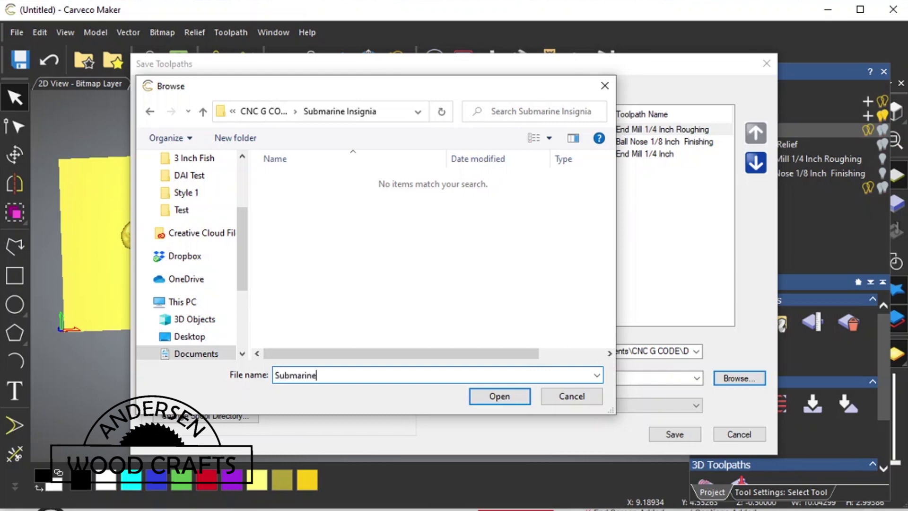
left_click(492, 397)
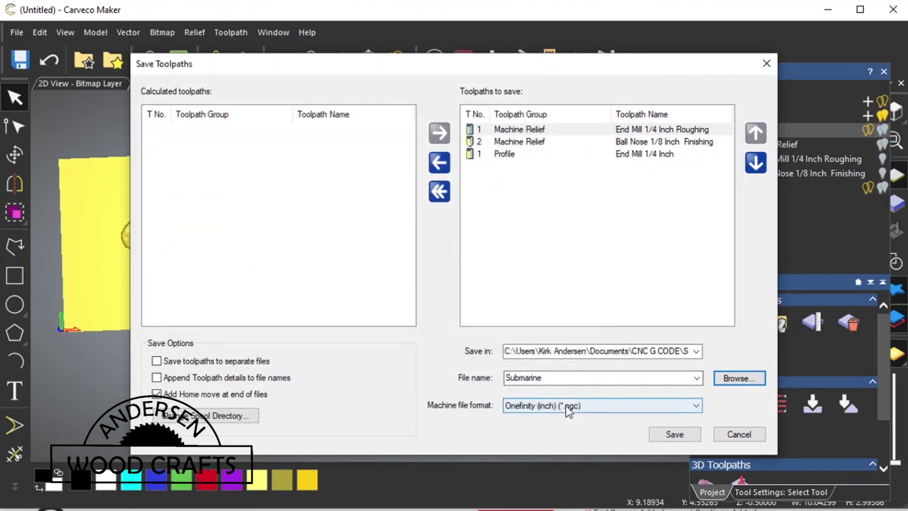
left_click(671, 435)
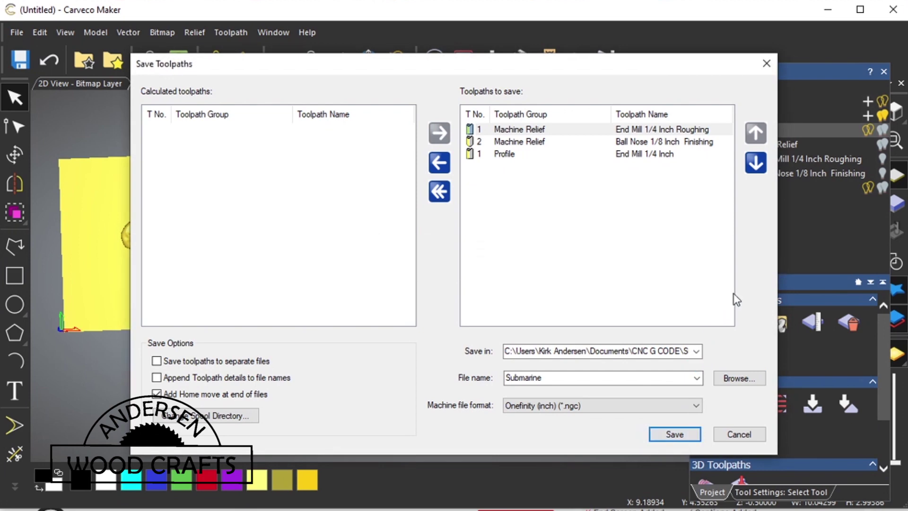
left_click(765, 63)
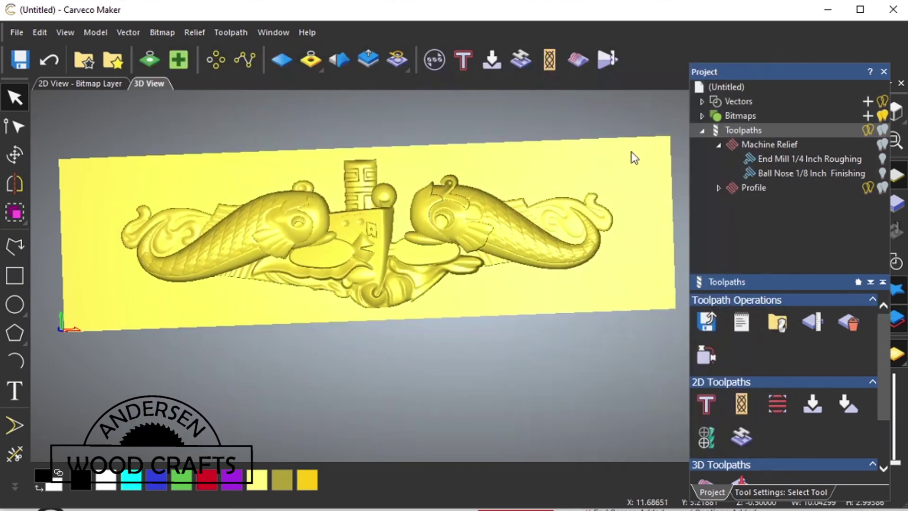